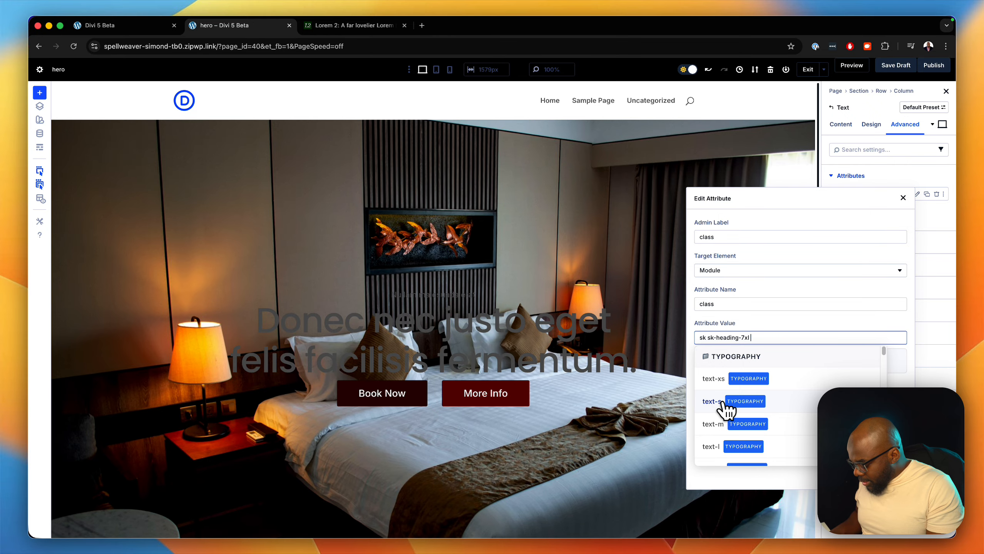
# - Add the text-gray-50 and font-700 classes to the hero heading's class attribute value
pyautogui.write('gra')
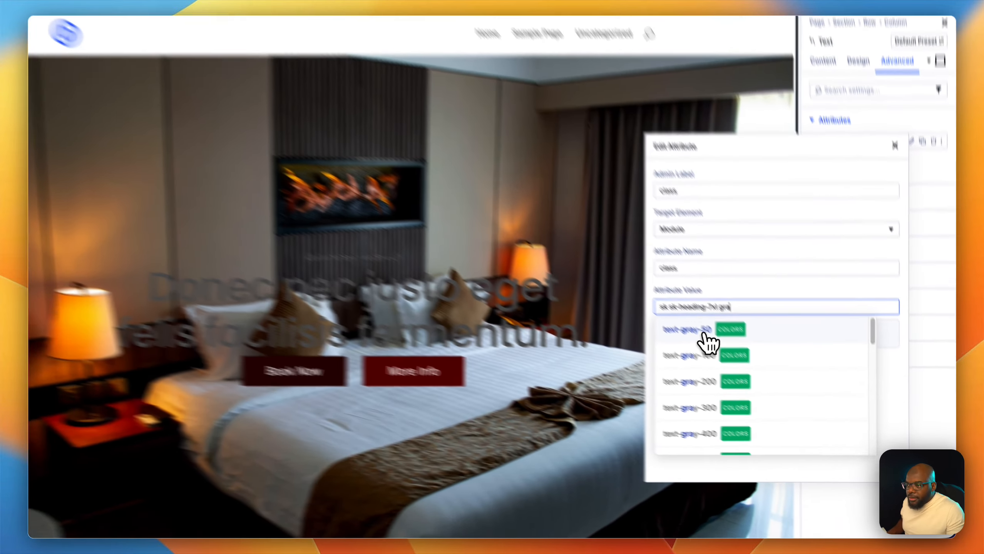
pyautogui.click(726, 358)
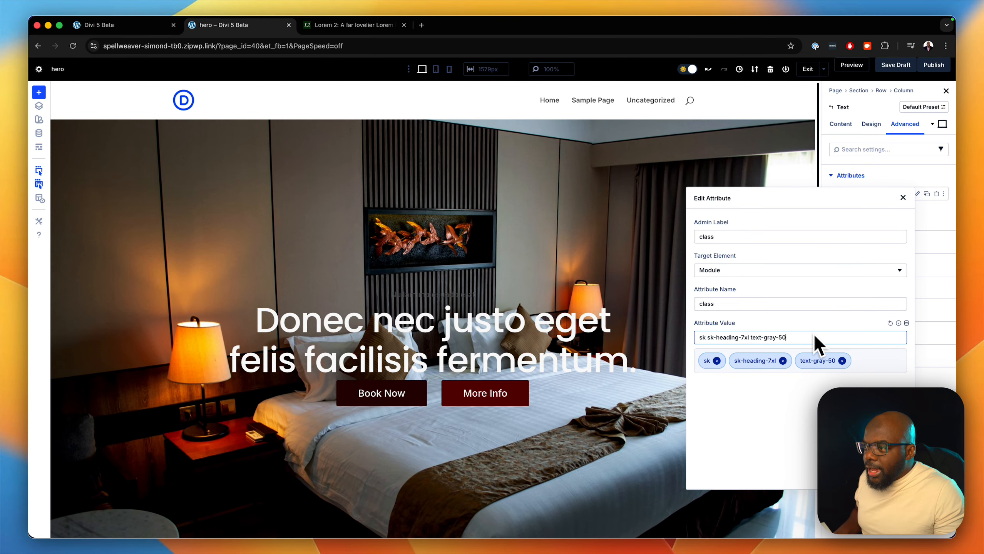
pyautogui.write('font-800')
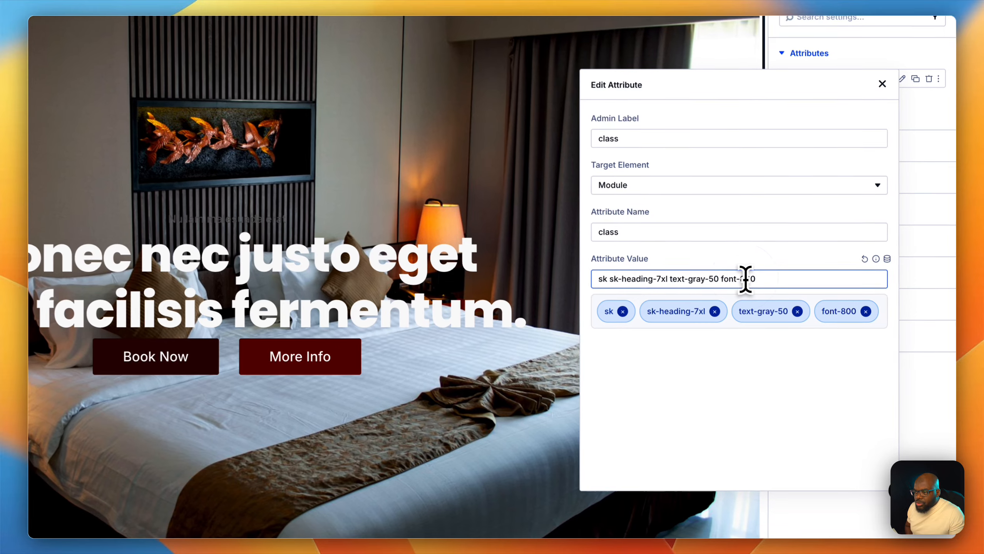
pyautogui.press('BackSpace')
pyautogui.write('7')
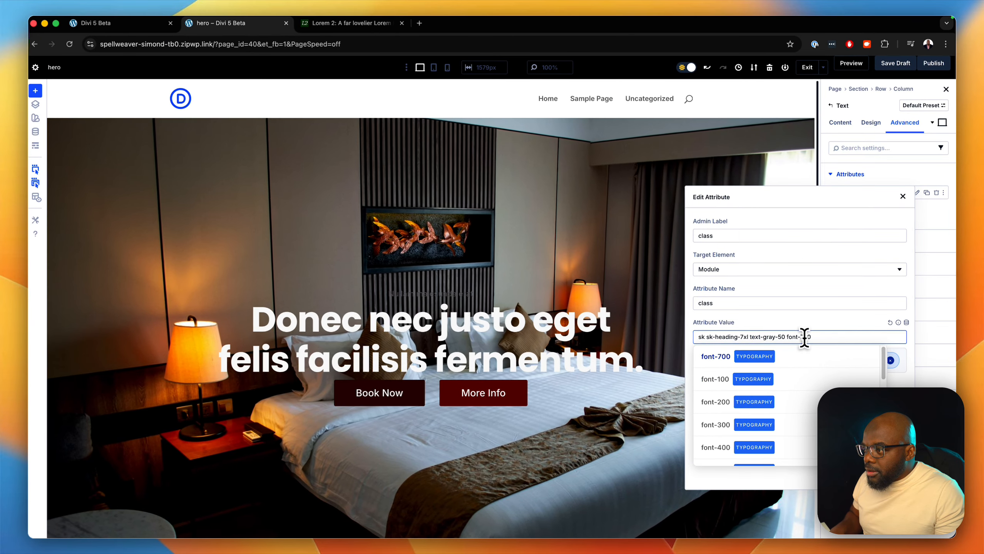
pyautogui.click(731, 337)
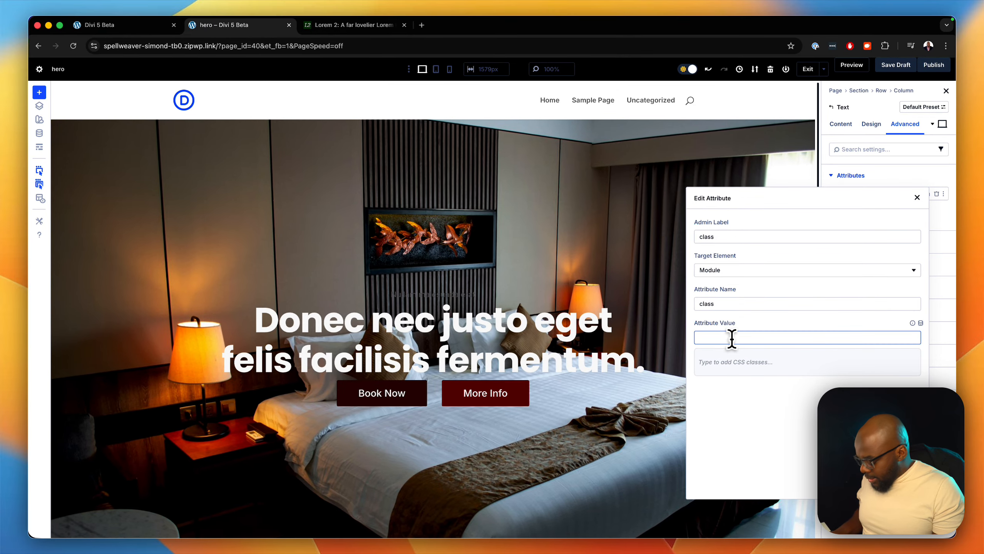
# - Give the subtitle text a class attribute with the text-m and text-gray-50 classes
pyautogui.write('text')
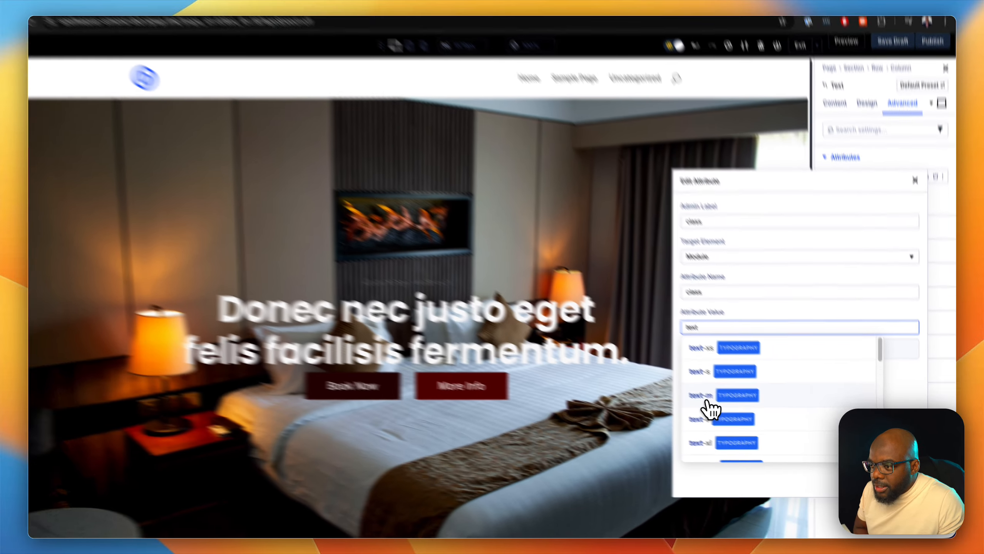
pyautogui.click(713, 403)
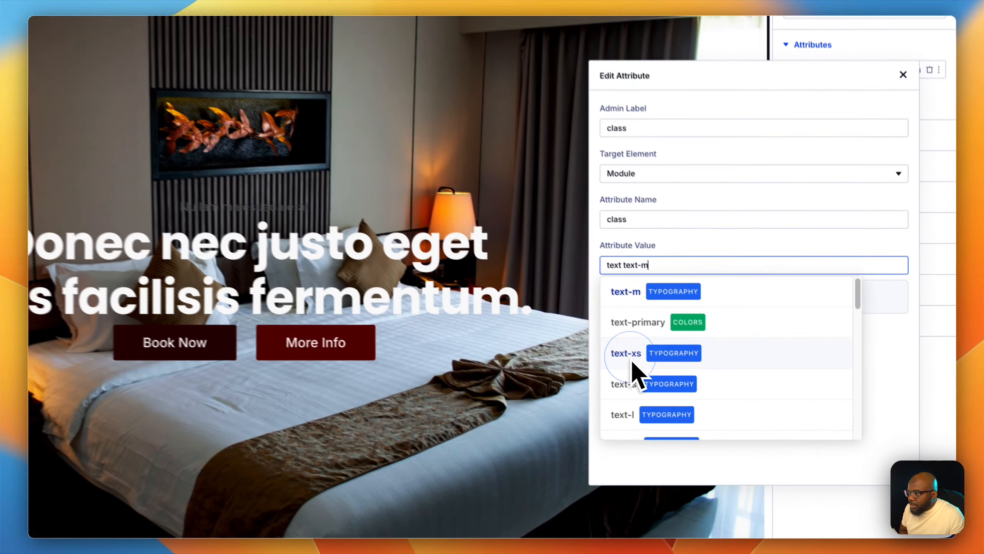
pyautogui.write('50')
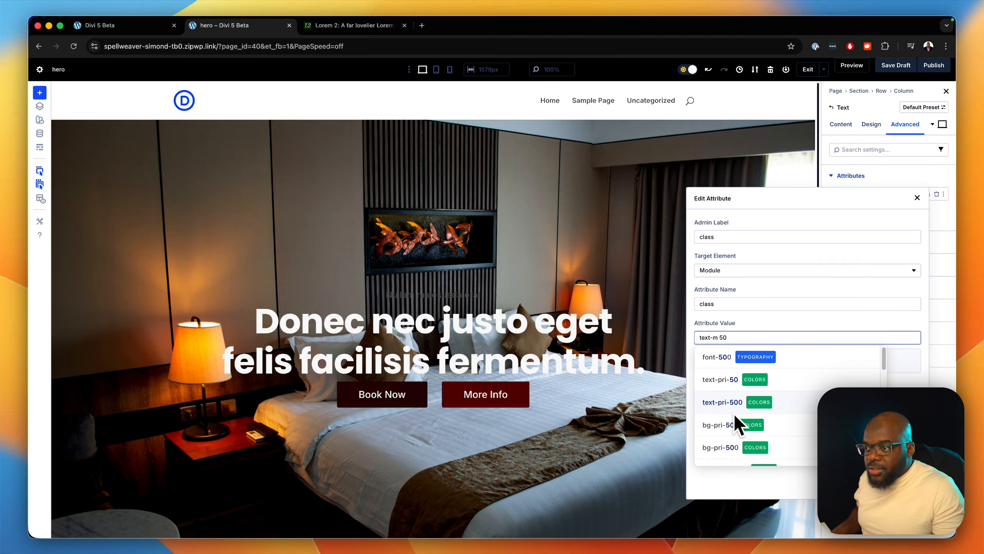
pyautogui.scroll(-2, 722, 439)
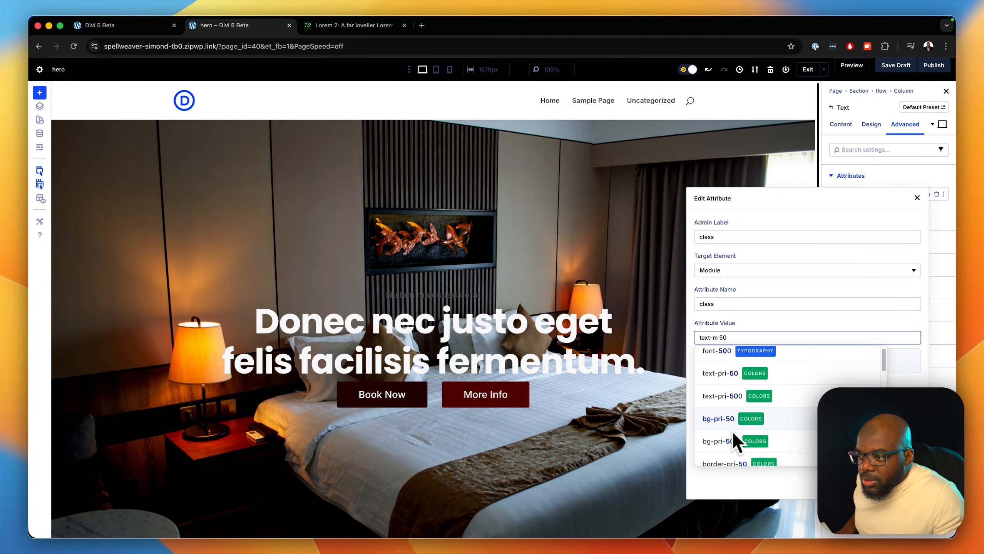
pyautogui.scroll(1, 735, 443)
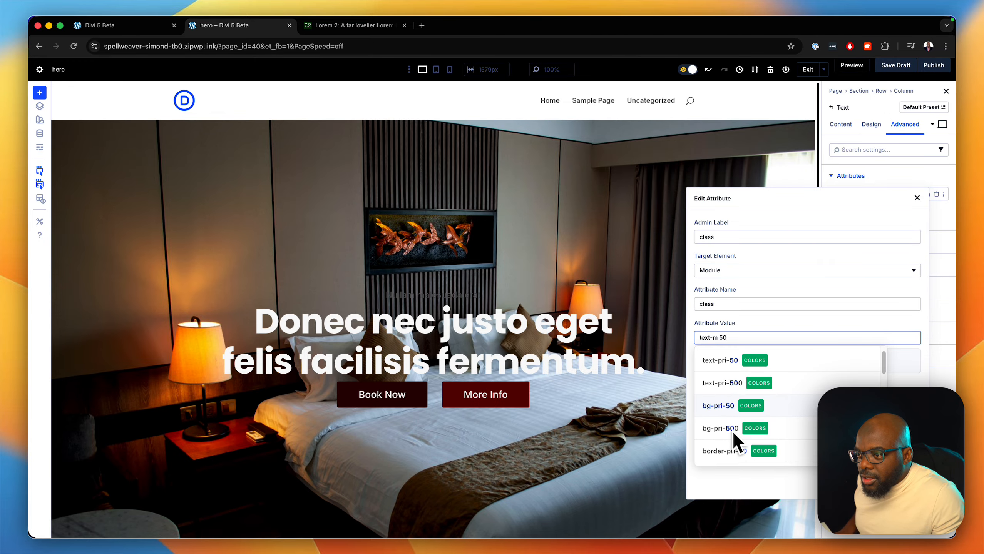
pyautogui.doubleClick(723, 337)
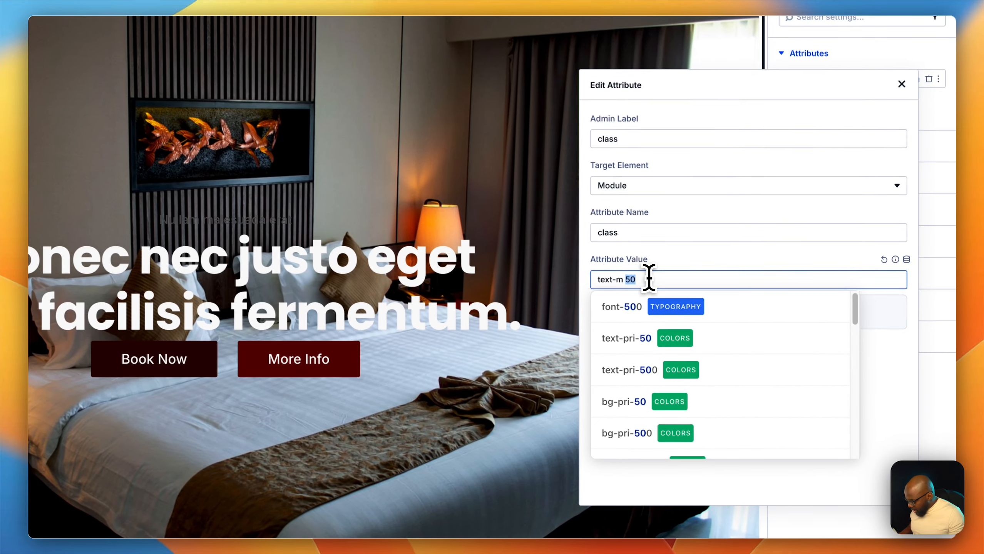
pyautogui.write('gra')
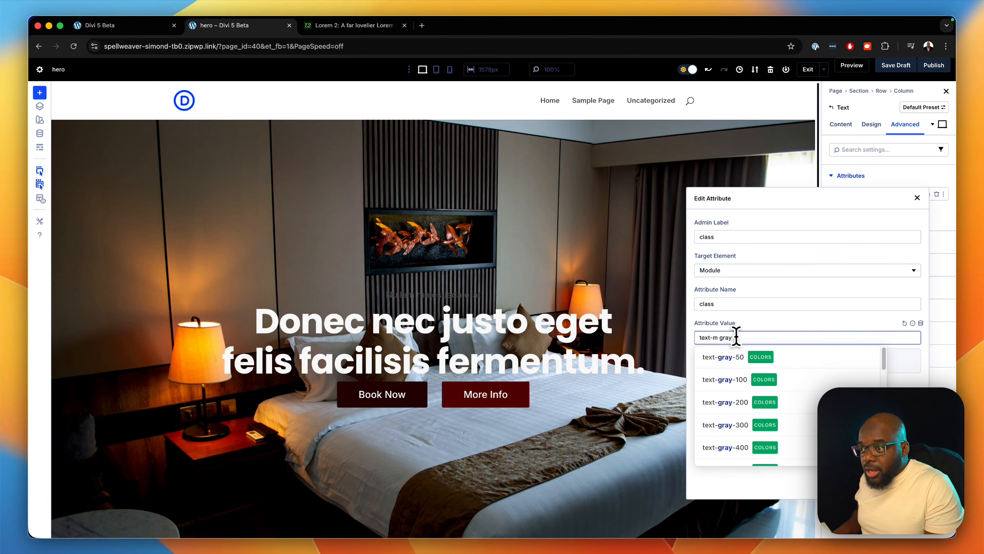
pyautogui.write('y')
pyautogui.click(723, 358)
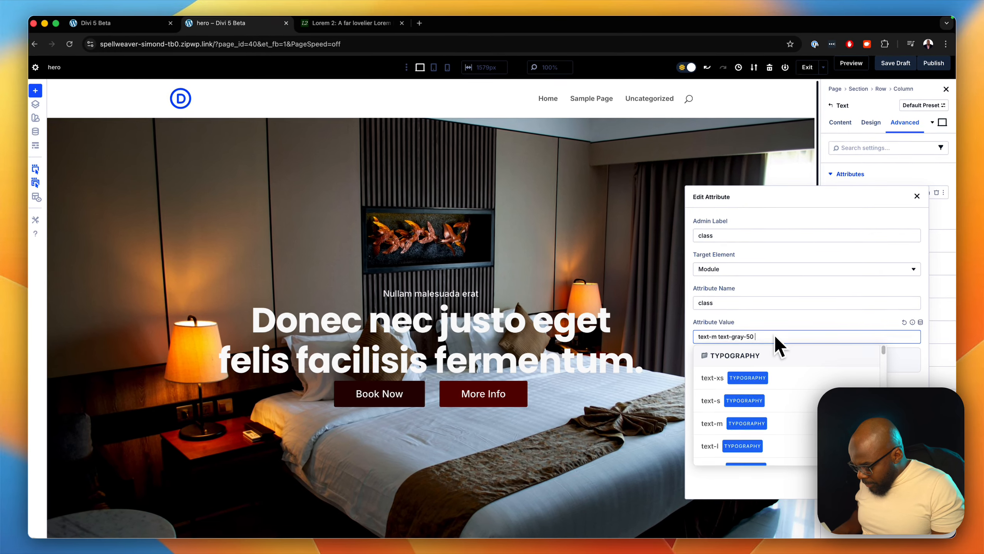
# - Add the text-uppercase and font-600 classes to the subtitle's class value and close the attribute editor
pyautogui.write('upper')
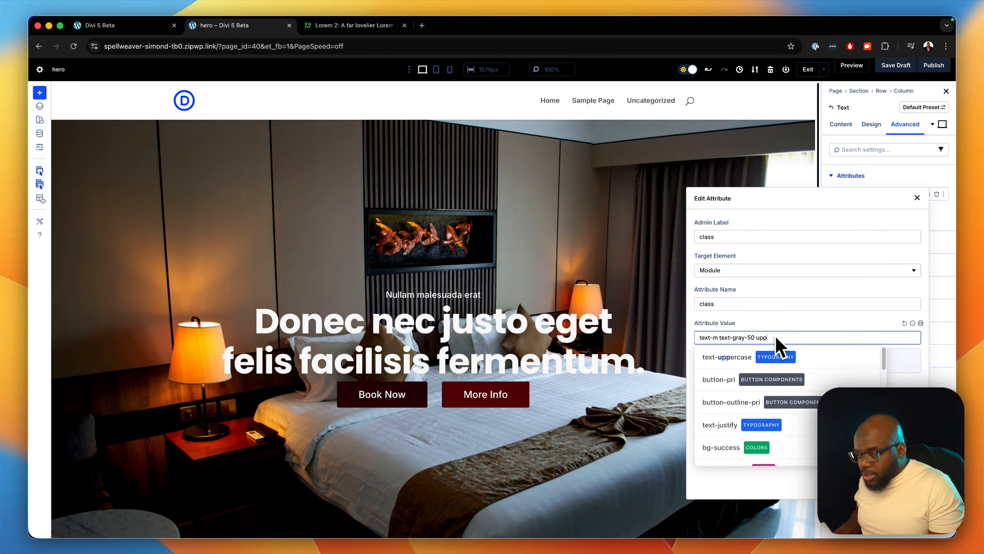
pyautogui.click(770, 356)
pyautogui.write('600')
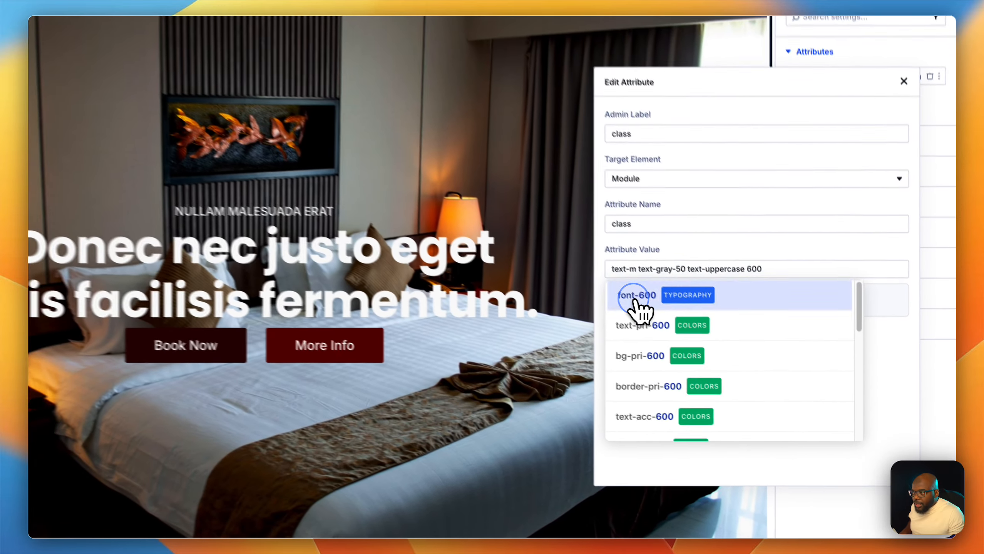
pyautogui.click(740, 361)
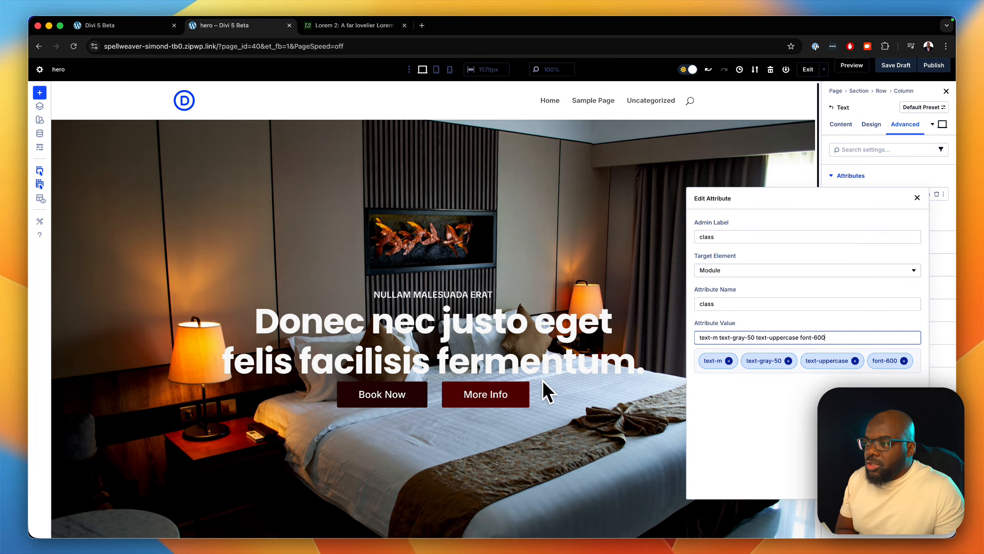
pyautogui.click(919, 197)
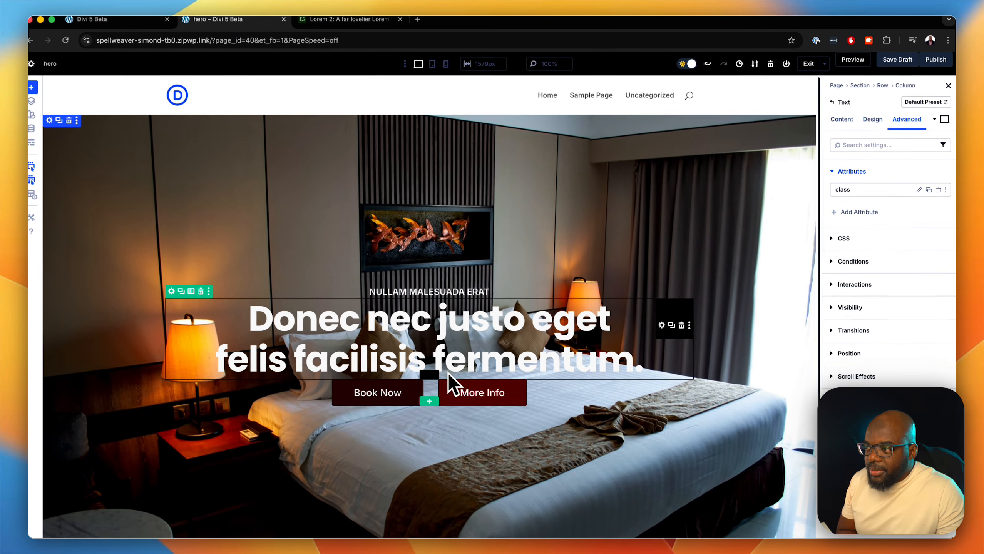
# - Open the button group's settings and add a class attribute with the mt-m top-margin class
pyautogui.click(412, 383)
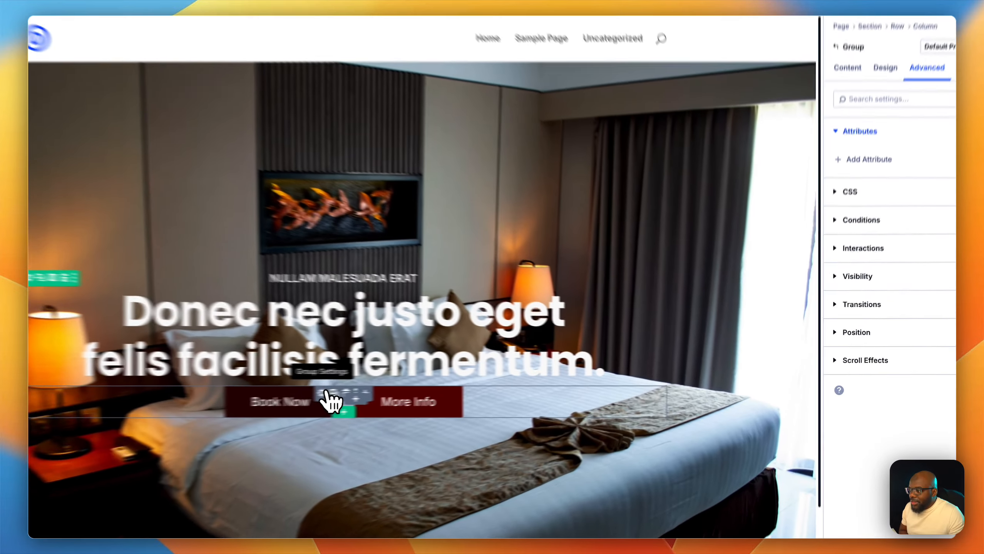
pyautogui.click(412, 383)
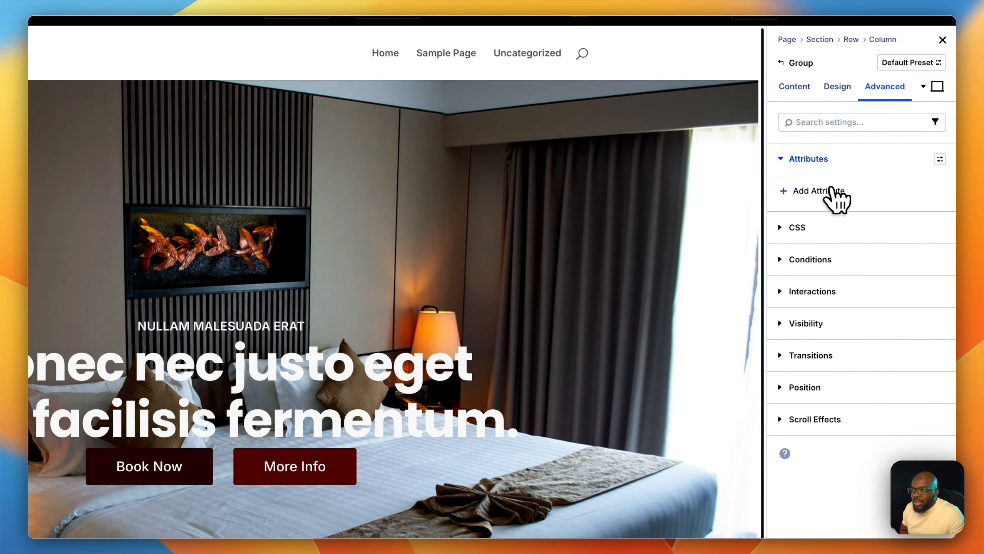
pyautogui.click(884, 135)
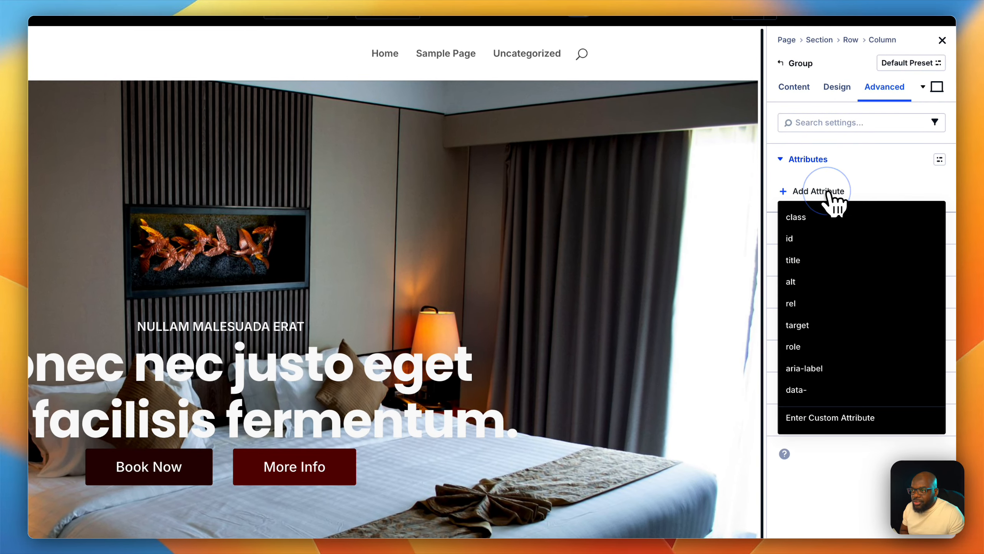
pyautogui.click(825, 218)
pyautogui.click(671, 387)
pyautogui.write('mt')
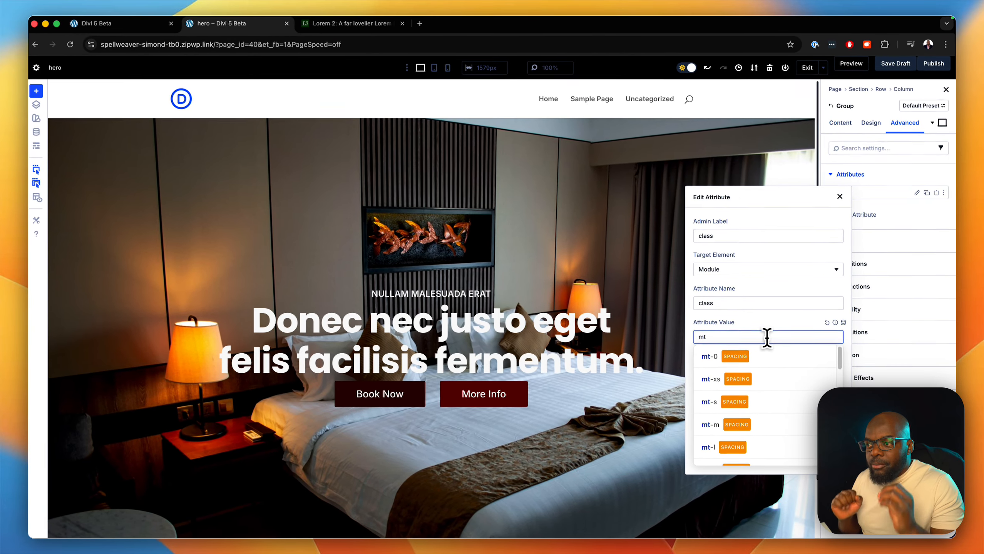
pyautogui.click(714, 424)
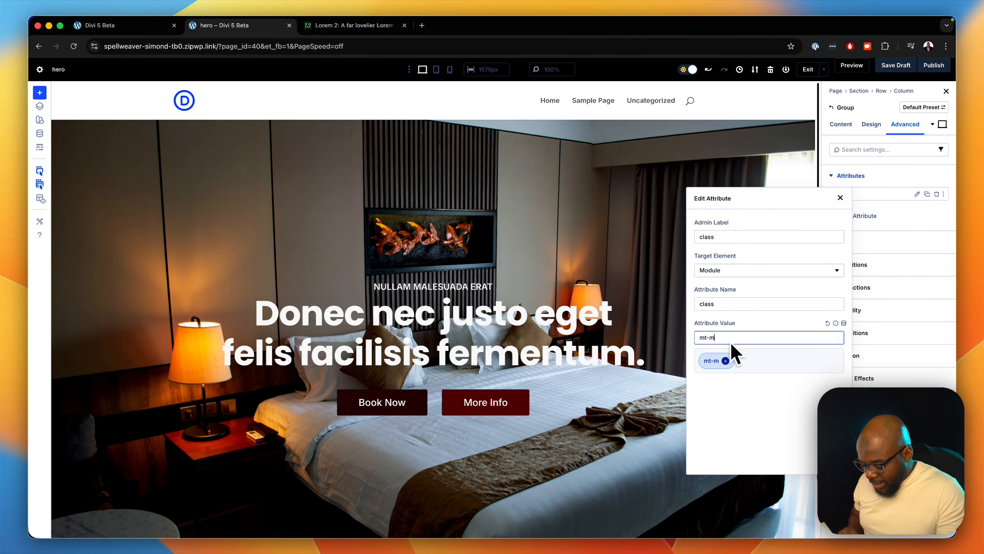
# - Try the mt-s and mt-l margins on the button group, return to mt-m, and close the editor
pyautogui.press('BackSpace')
pyautogui.write('s')
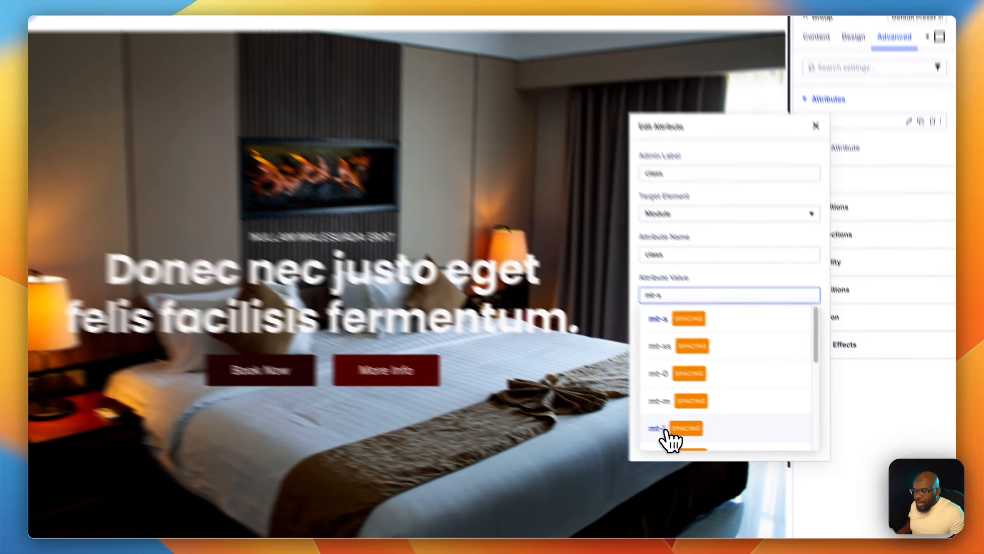
pyautogui.click(710, 449)
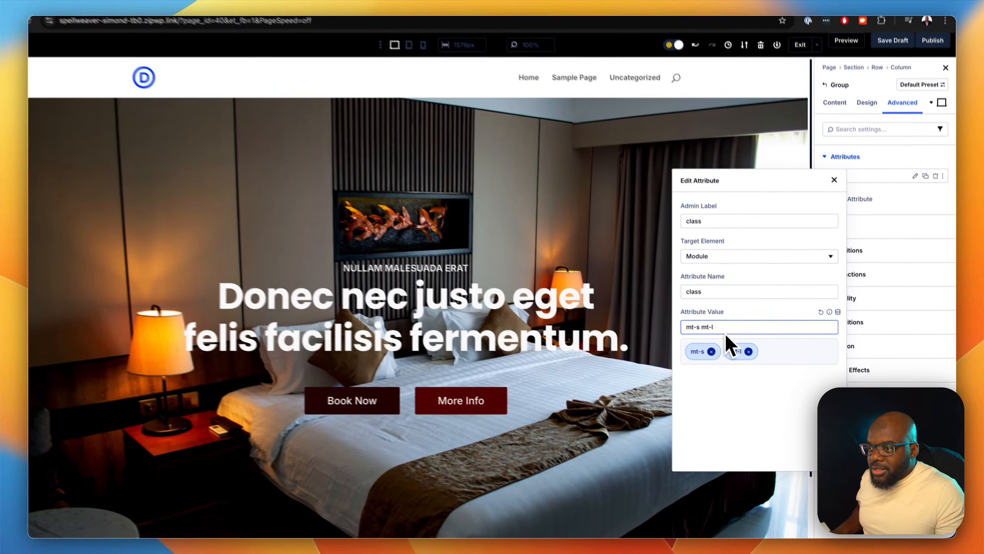
pyautogui.press('BackSpace')
pyautogui.press('BackSpace')
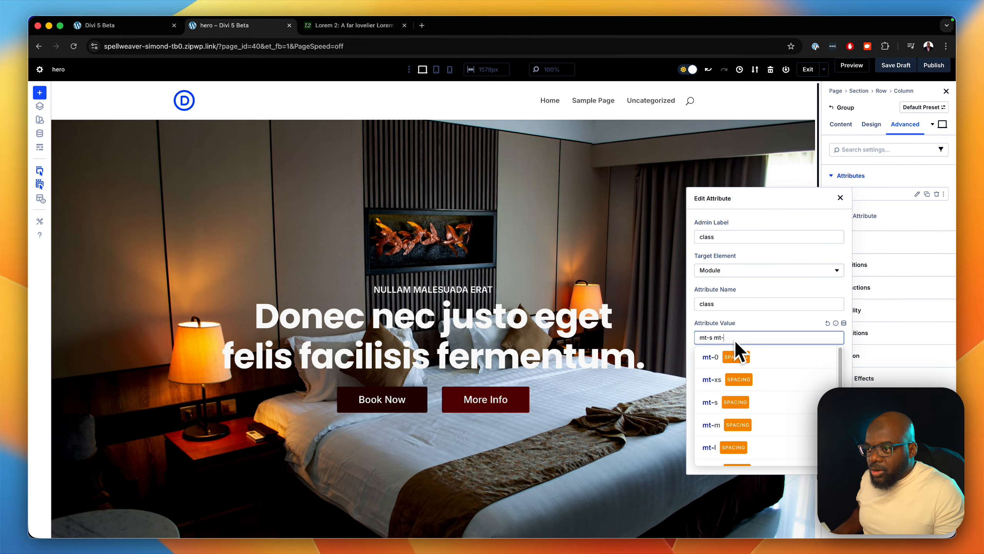
pyautogui.press('BackSpace')
pyautogui.press('BackSpace')
pyautogui.press('BackSpace')
pyautogui.press('BackSpace')
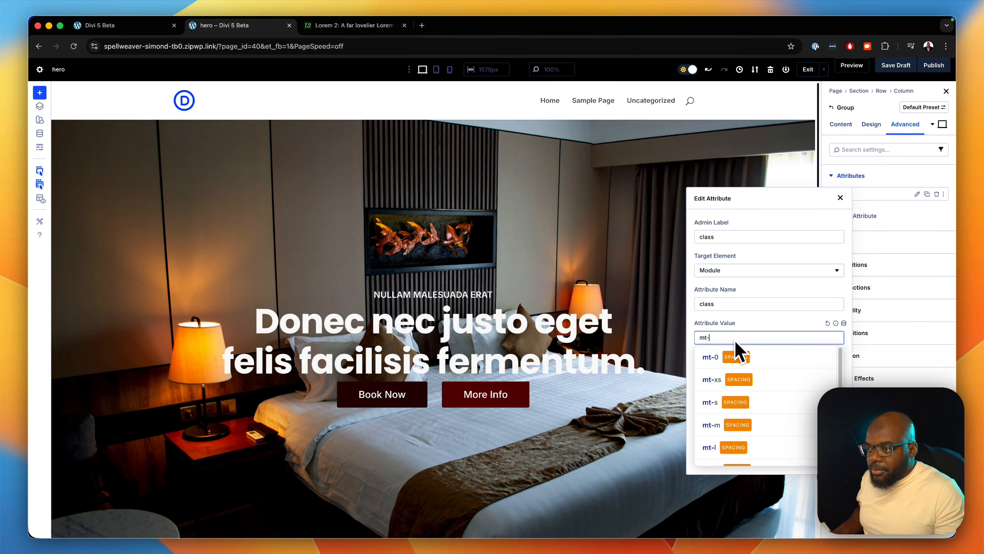
pyautogui.write('m')
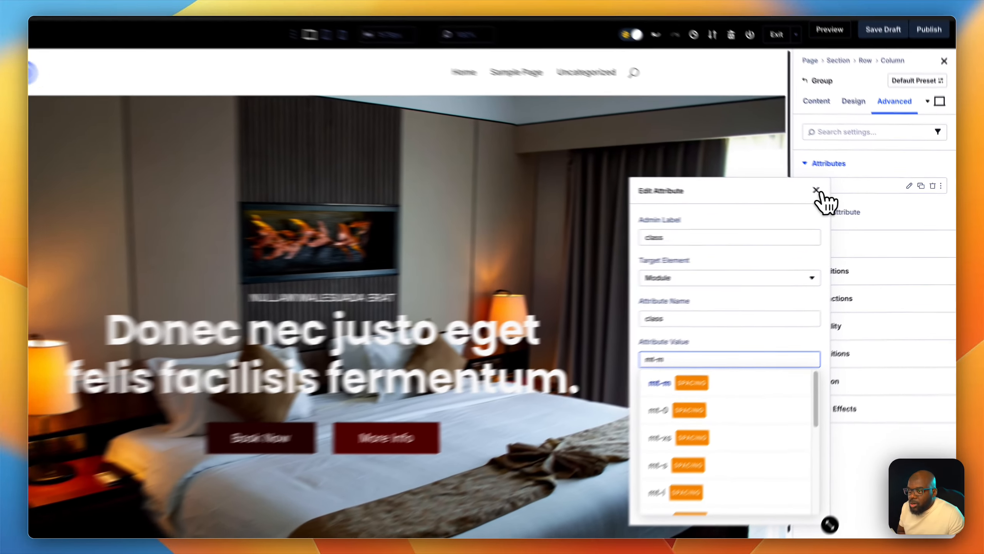
pyautogui.click(816, 190)
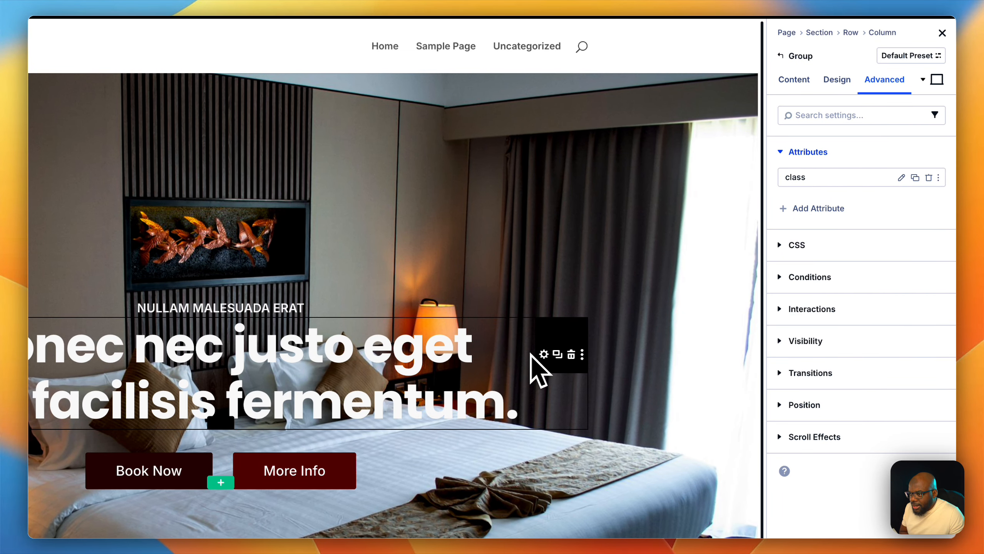
# - Open the Inspector for the hero heading module and expand its content attributes
pyautogui.click(544, 355)
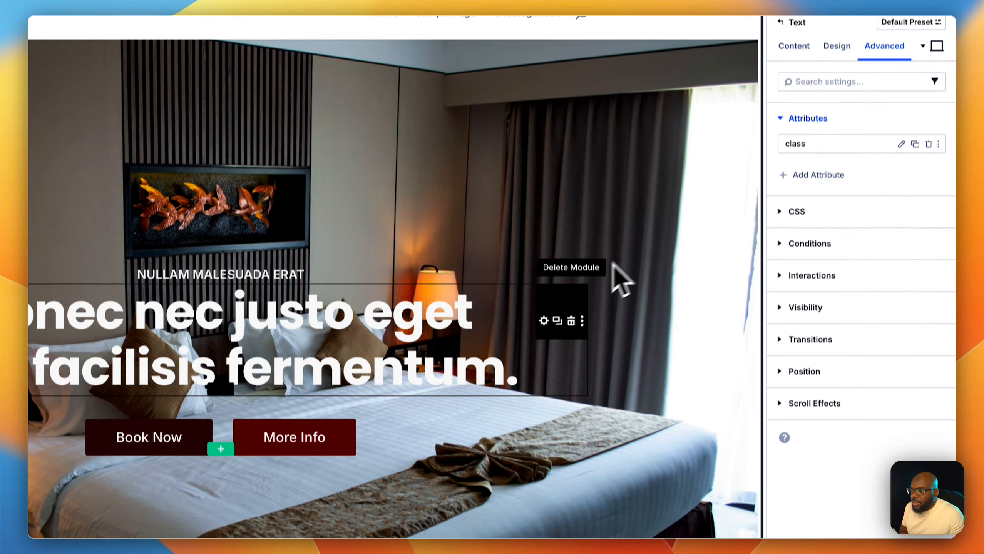
pyautogui.rightClick(542, 315)
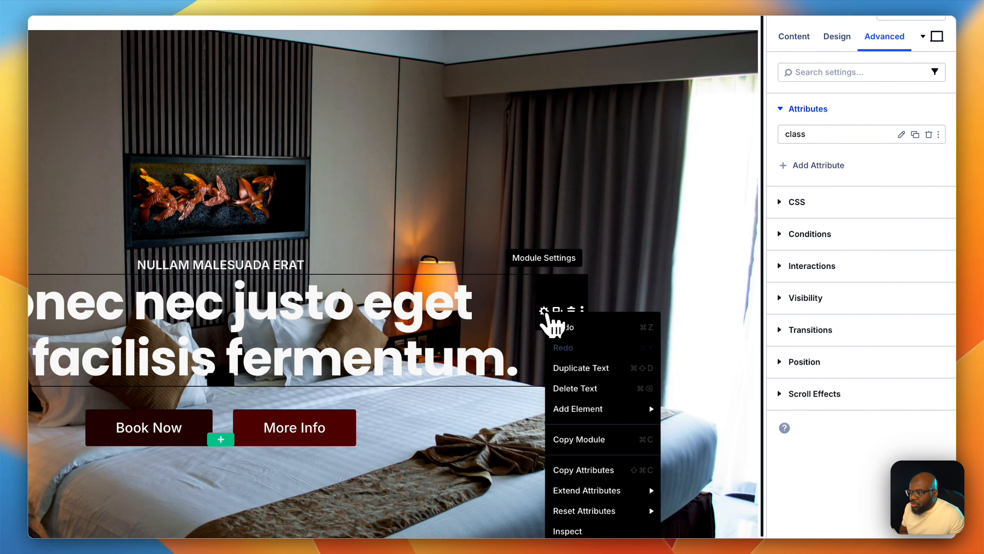
pyautogui.moveTo(582, 410)
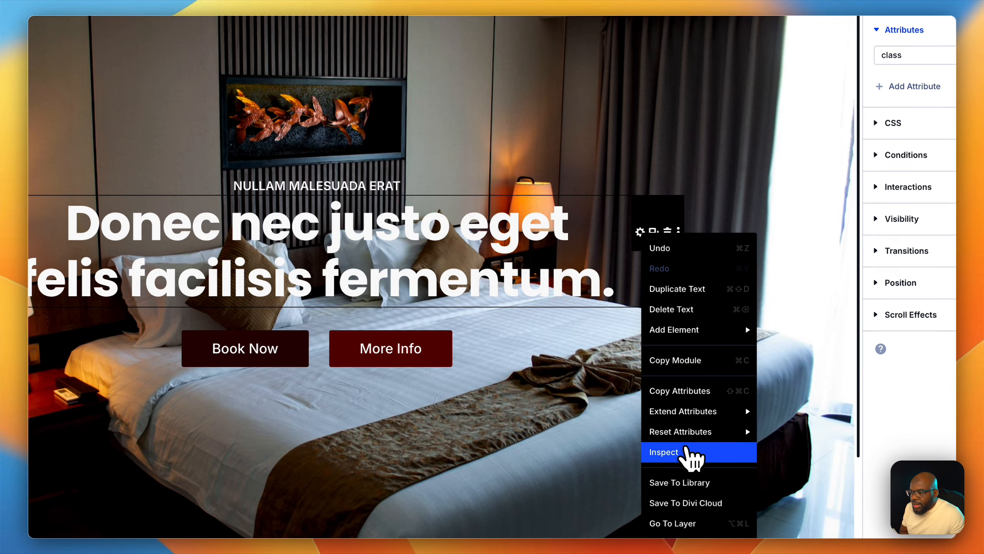
pyautogui.click(584, 531)
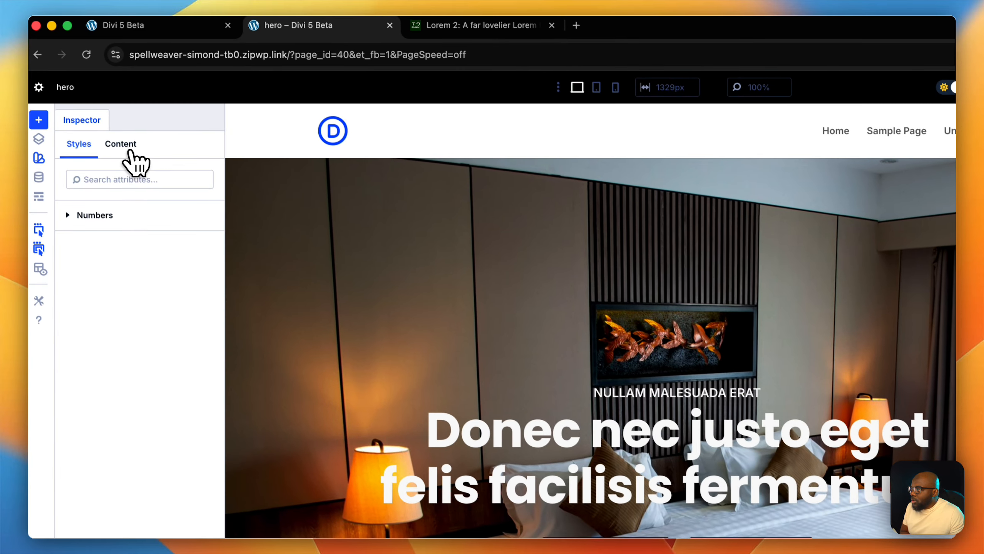
pyautogui.click(130, 152)
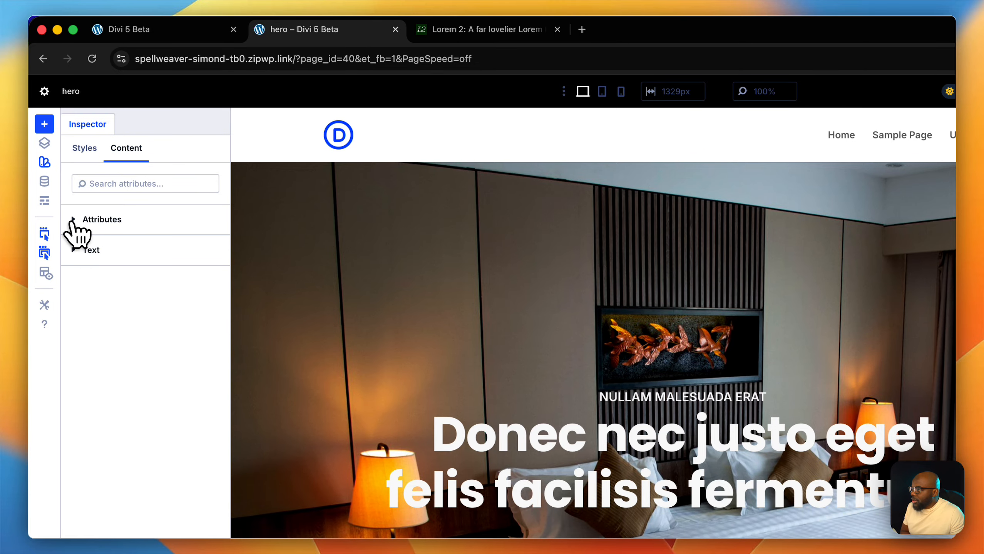
pyautogui.click(74, 220)
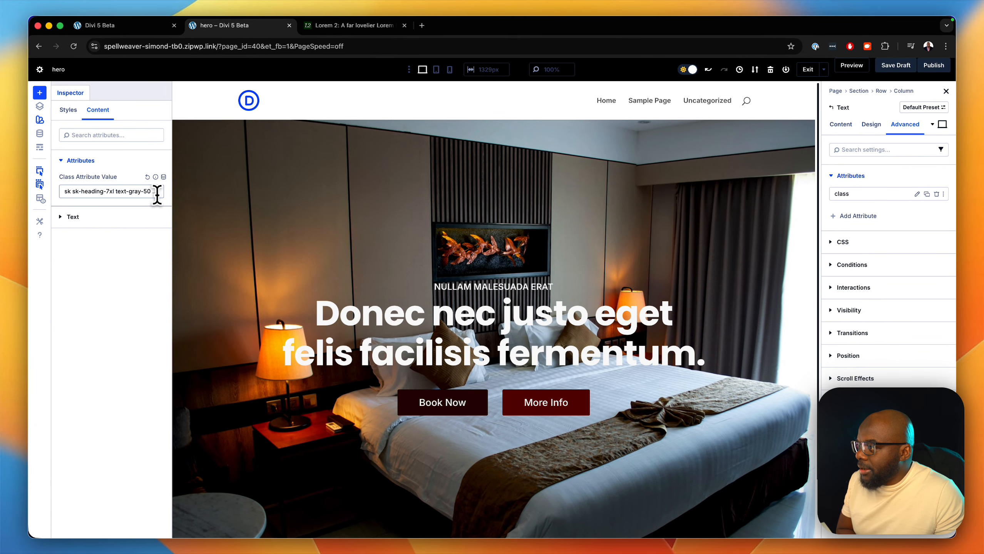
# - Append the mt-xs class to the hero heading's class value and close the Inspector
pyautogui.click(150, 192)
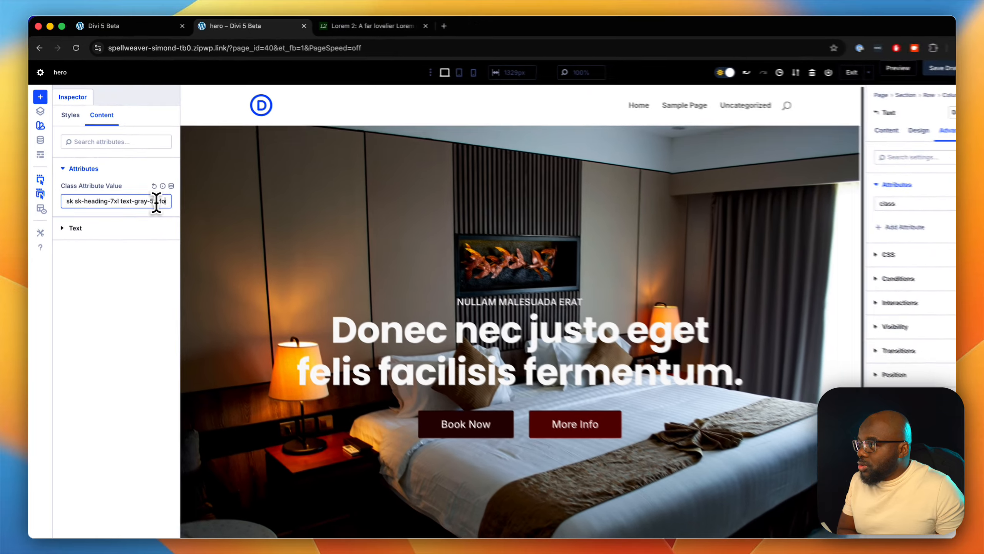
pyautogui.press('Right')
pyautogui.press('Right')
pyautogui.press('Right')
pyautogui.press('Right')
pyautogui.press('Right')
pyautogui.press('Right')
pyautogui.press('Right')
pyautogui.press('Right')
pyautogui.press('Right')
pyautogui.press('Right')
pyautogui.press('Right')
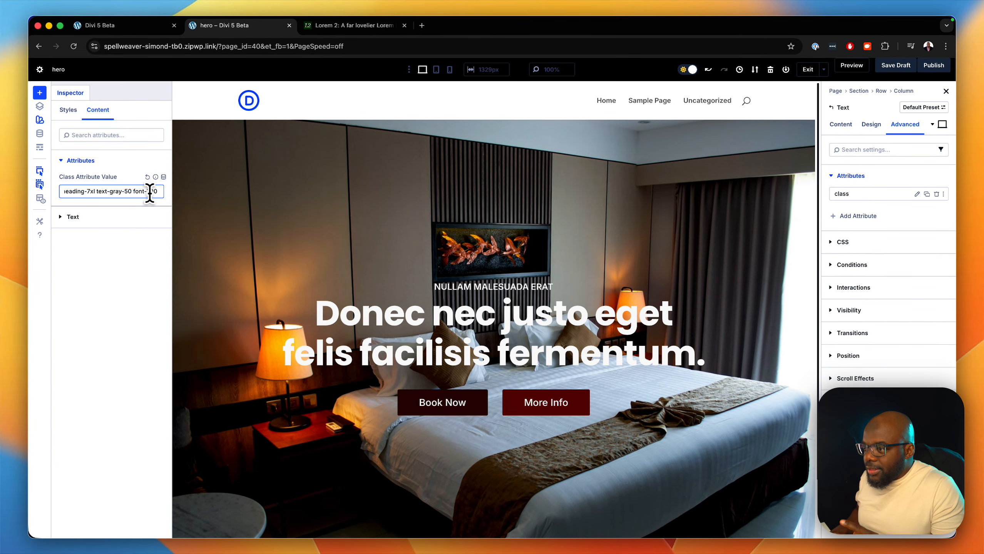
pyautogui.write('mt')
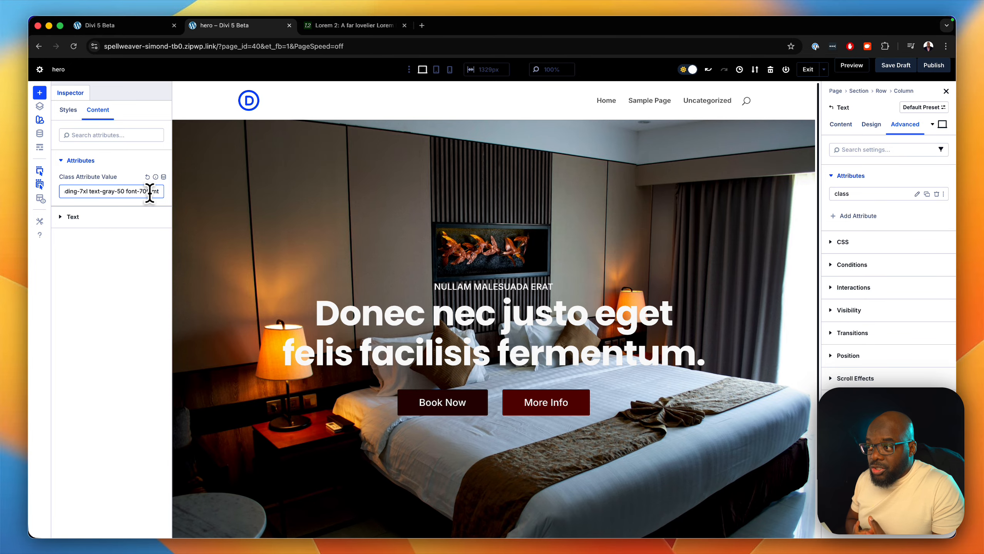
pyautogui.write('-')
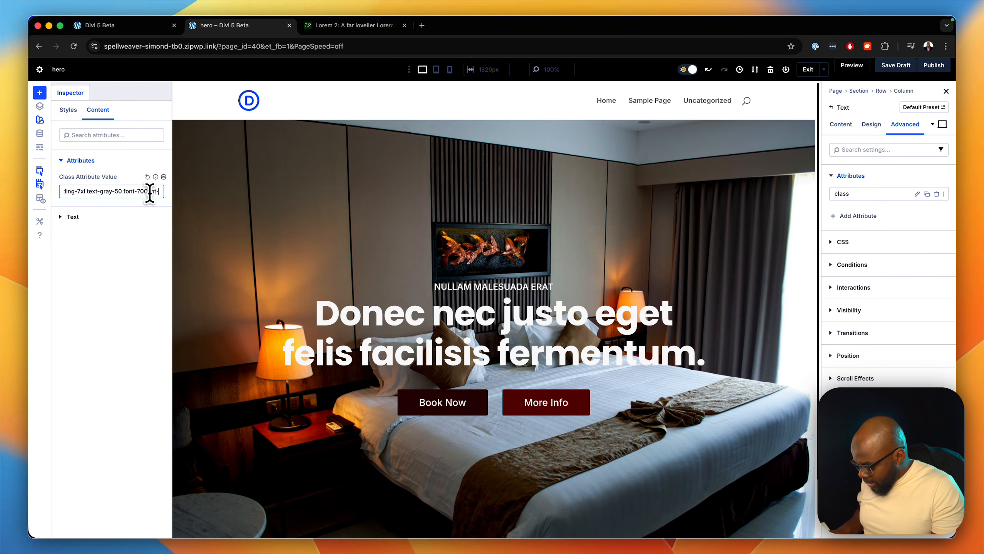
pyautogui.write('xs')
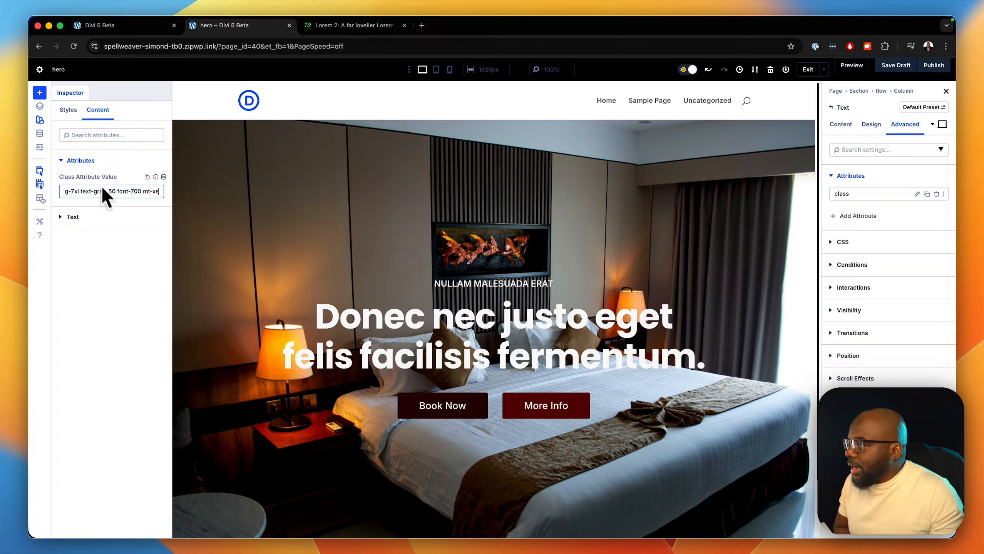
pyautogui.click(40, 121)
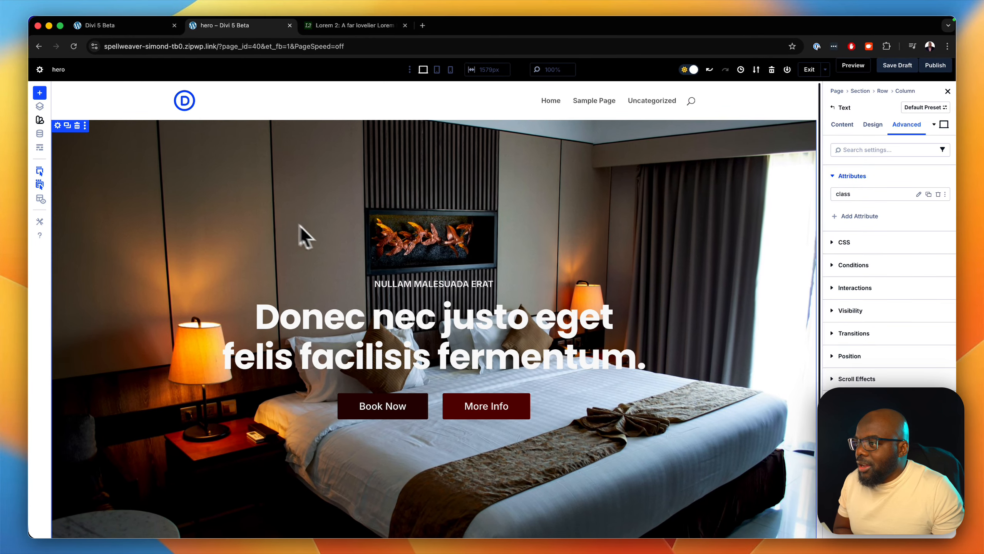
# - Duplicate the hero section
pyautogui.scroll(-2, 557, 338)
pyautogui.scroll(1, 563, 340)
pyautogui.scroll(1, 559, 336)
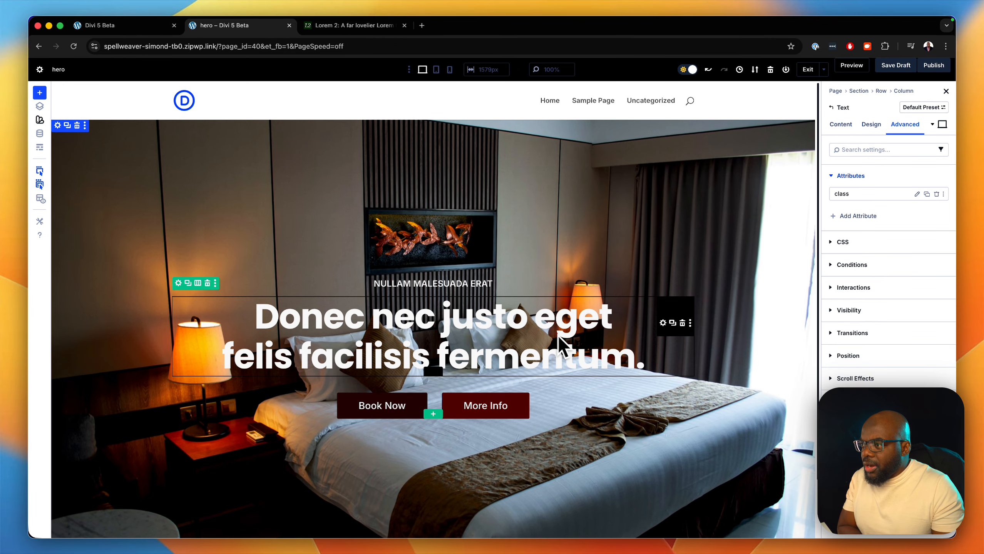
pyautogui.click(67, 126)
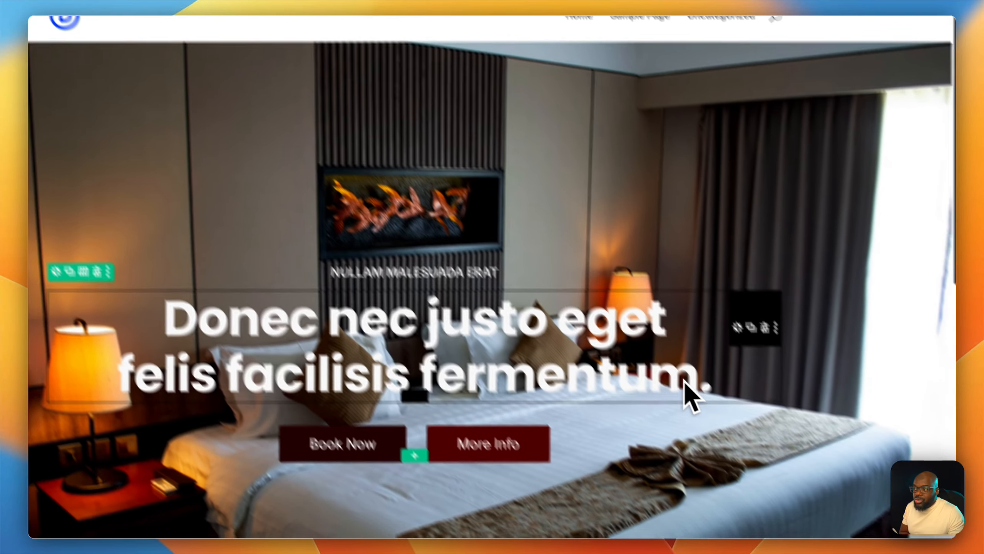
pyautogui.scroll(-10, 594, 378)
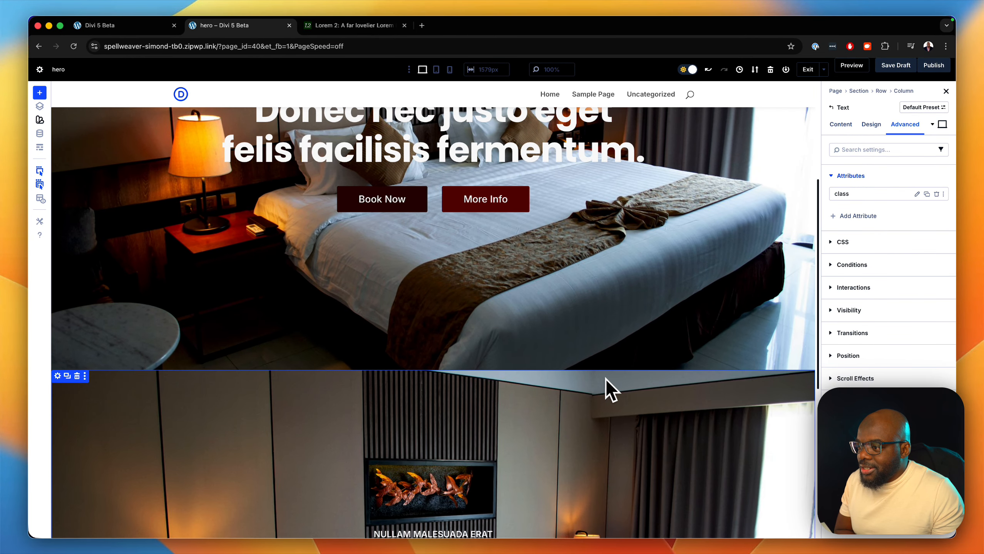
pyautogui.scroll(10, 666, 384)
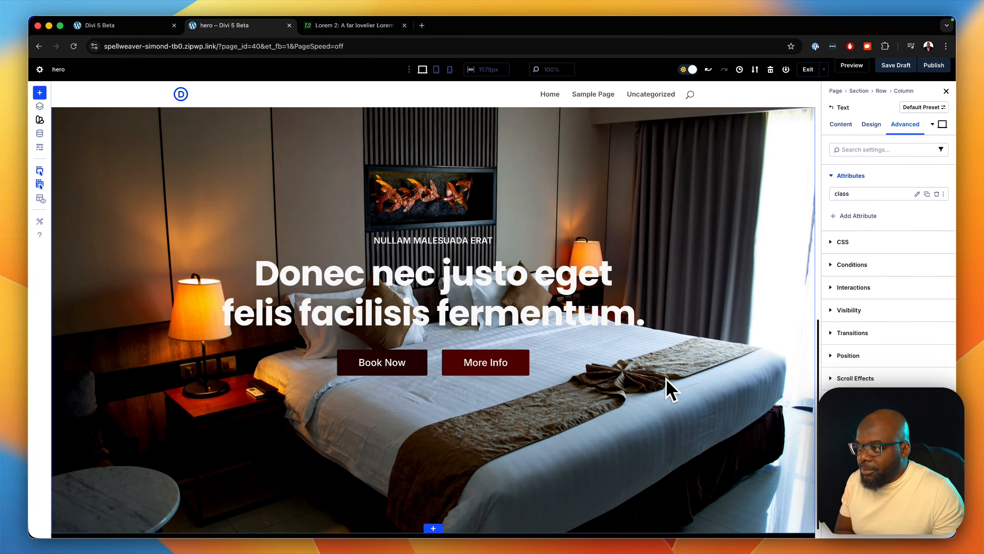
pyautogui.scroll(-2, 666, 378)
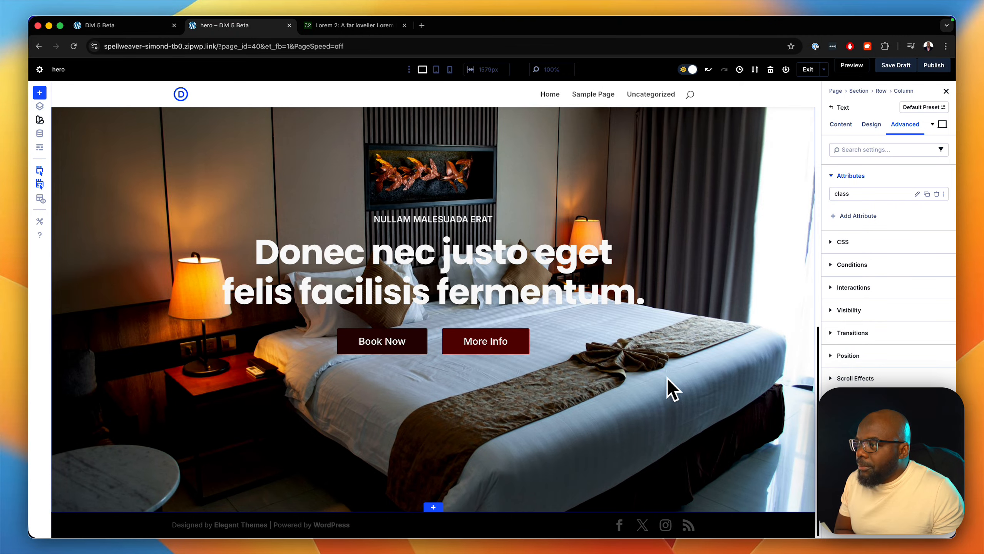
pyautogui.scroll(-3, 667, 377)
pyautogui.scroll(5, 666, 378)
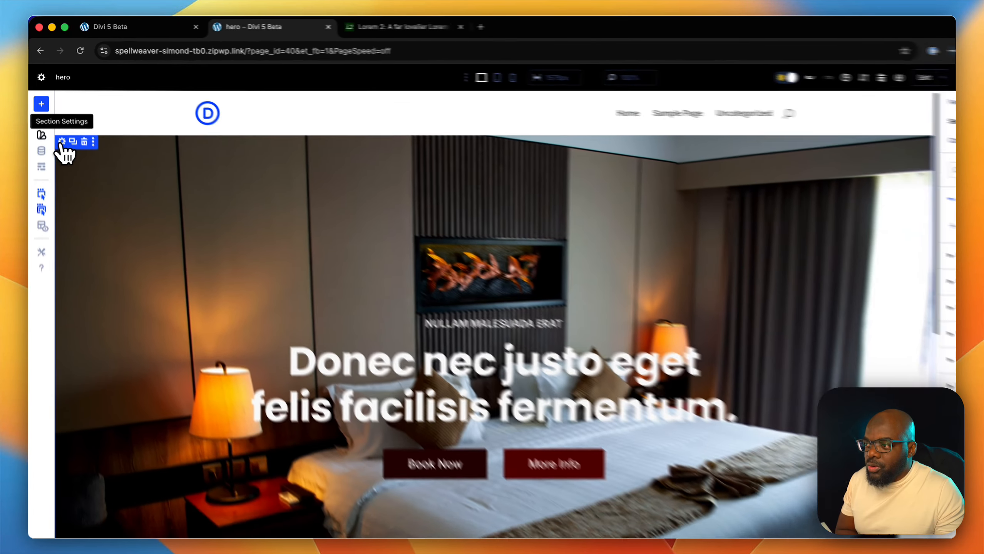
# - Open the hero section's settings and add a black 000000 background colour
pyautogui.click(69, 171)
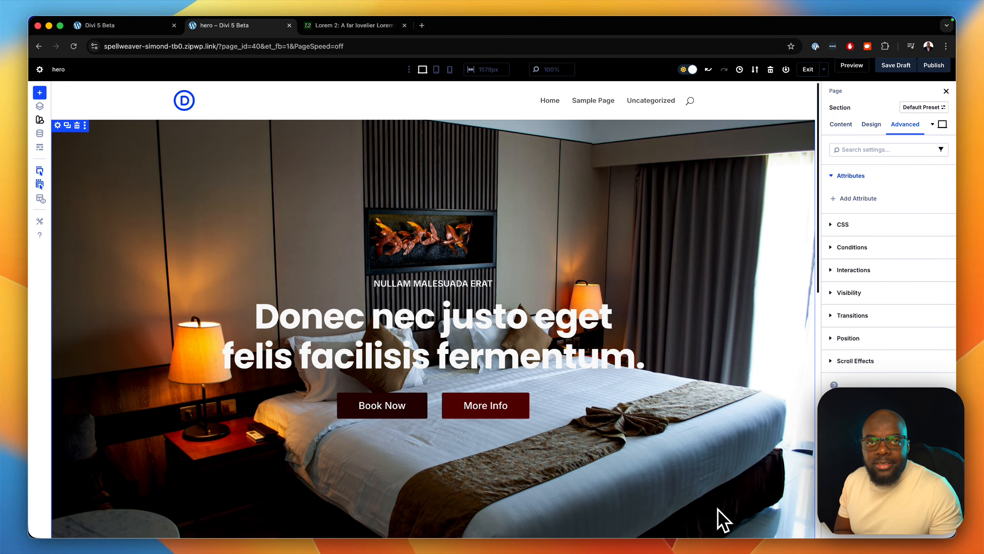
pyautogui.click(840, 125)
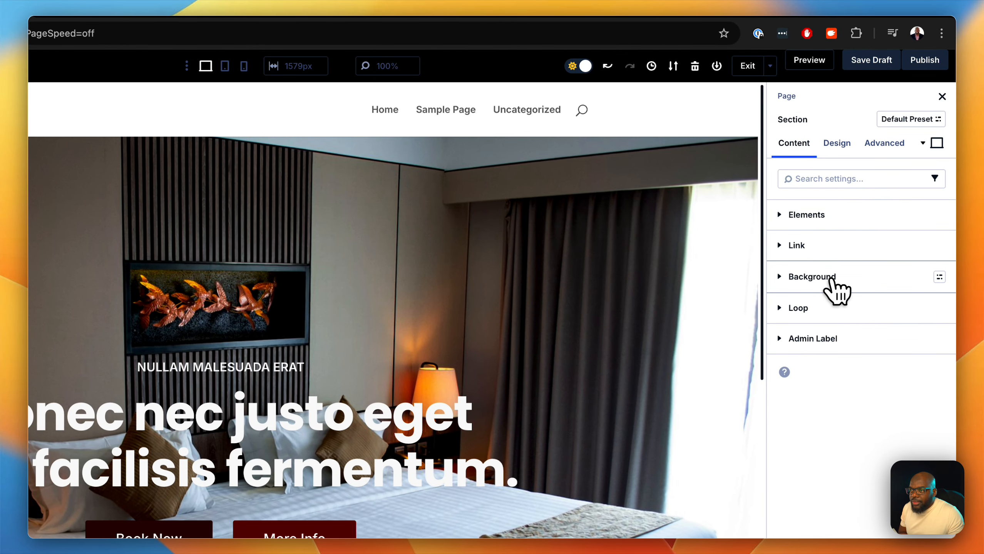
pyautogui.click(831, 278)
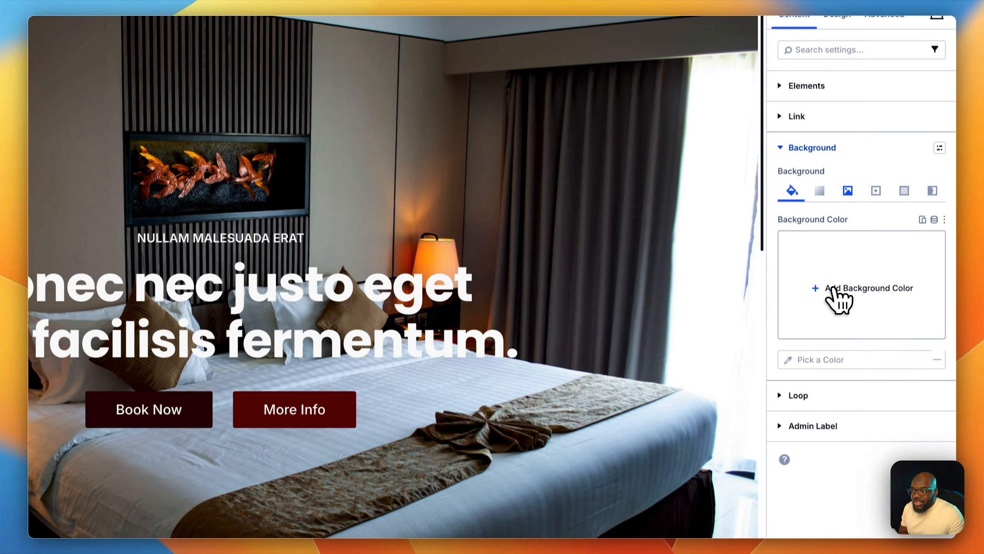
pyautogui.click(834, 287)
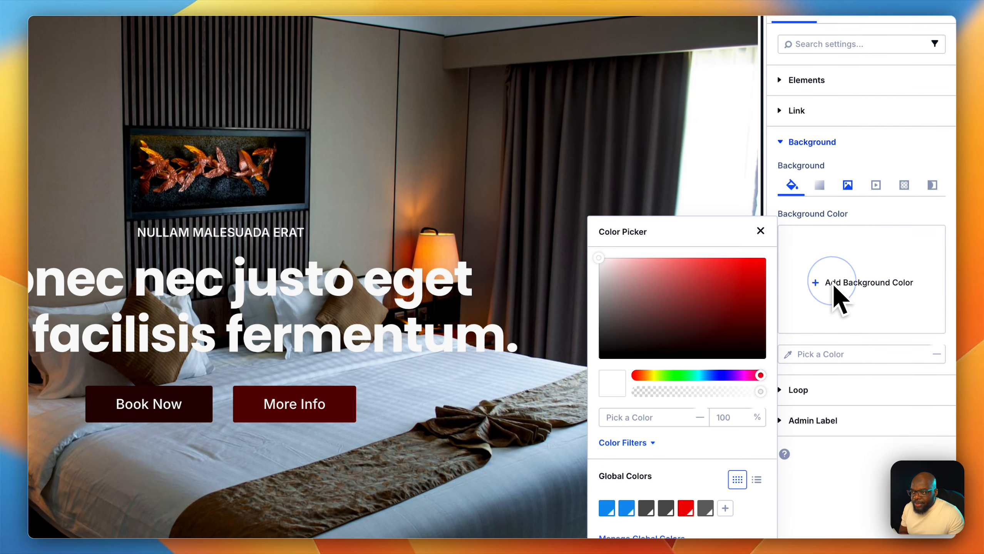
pyautogui.moveTo(746, 352); pyautogui.dragTo(576, 389)
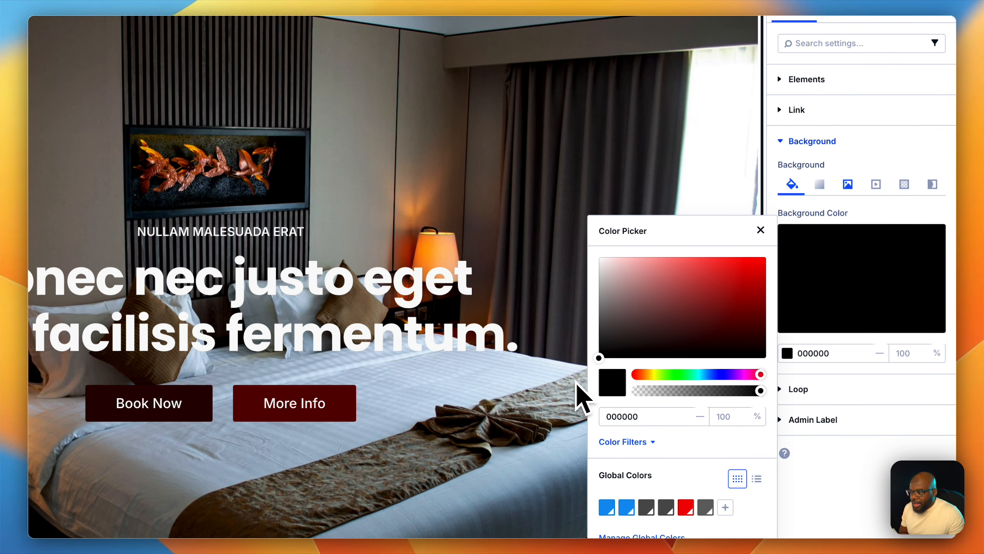
pyautogui.click(760, 231)
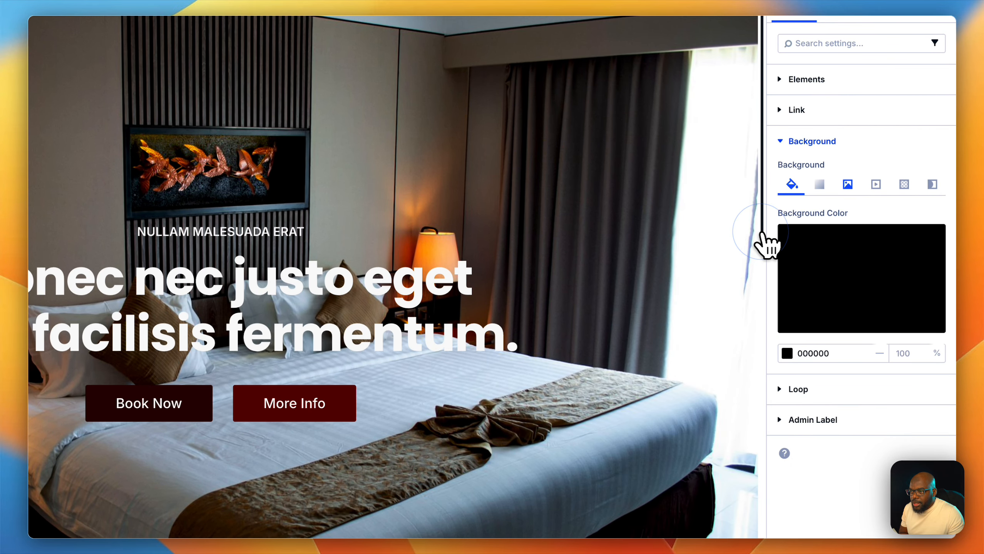
# - Set the section's background image blend mode to Multiply
pyautogui.click(847, 185)
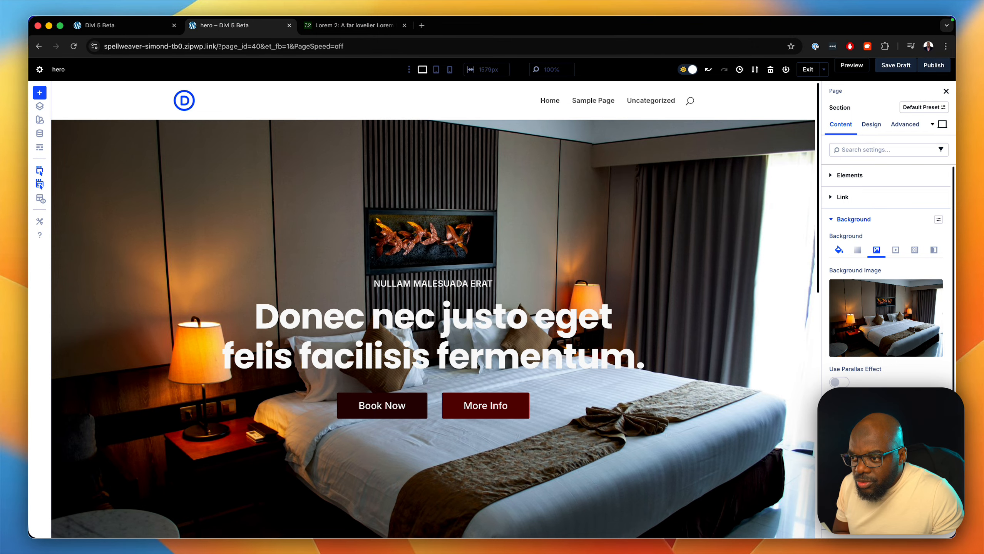
pyautogui.scroll(-2, 888, 277)
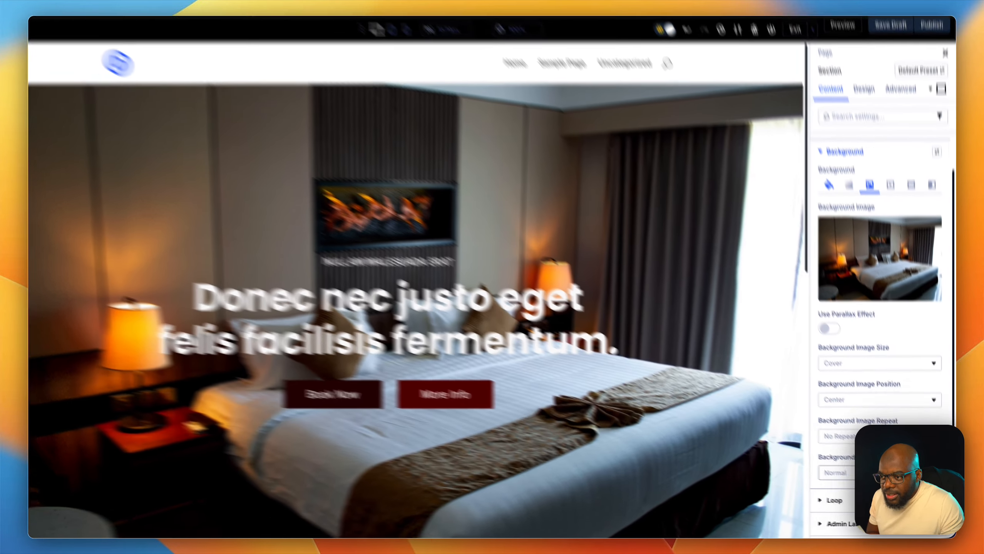
pyautogui.click(871, 476)
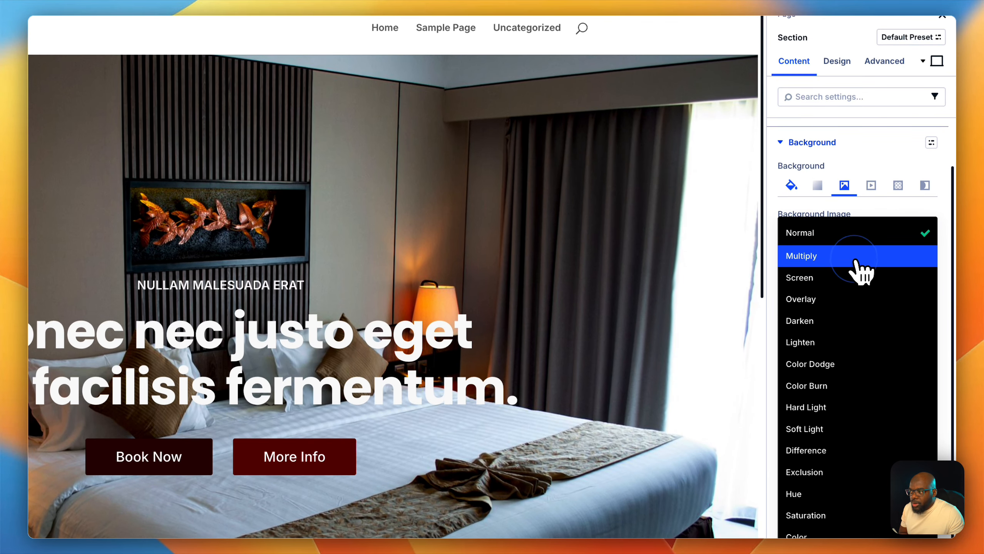
pyautogui.click(857, 260)
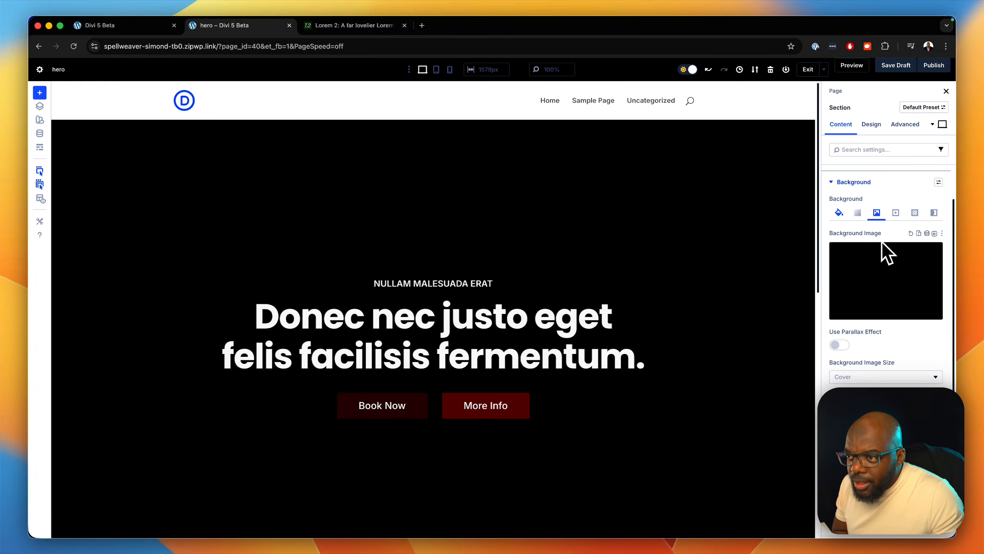
# - Lower the section background colour's opacity to 56% and close the colour picker
pyautogui.click(839, 213)
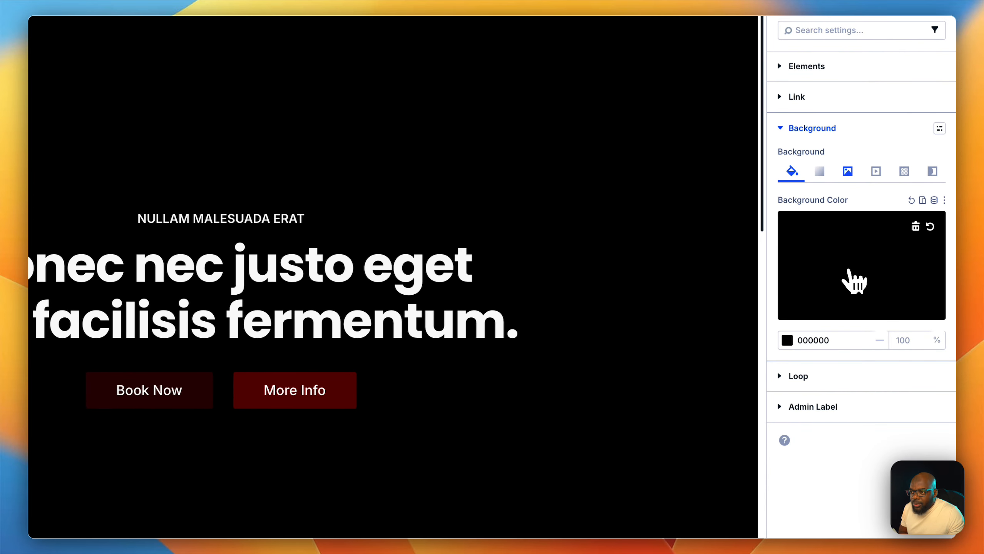
pyautogui.click(853, 282)
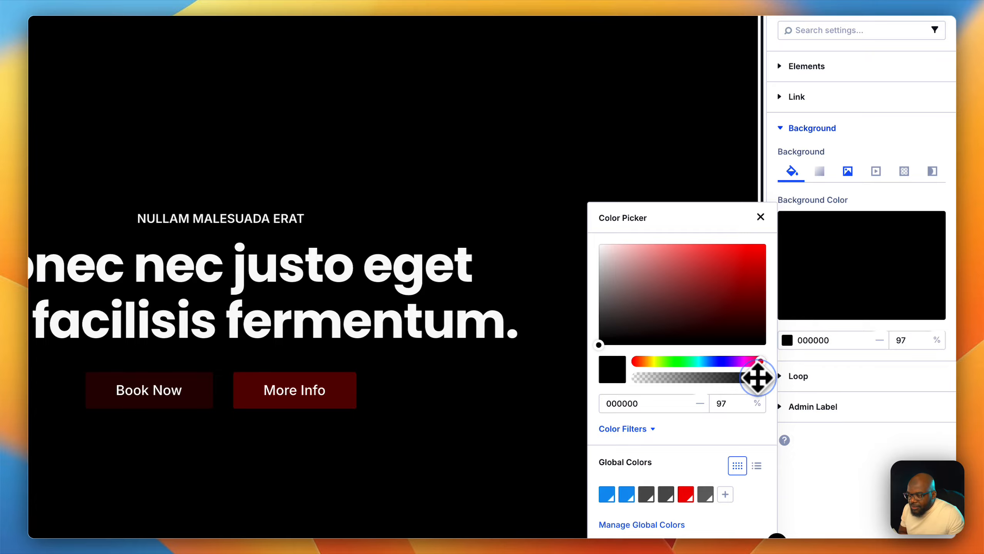
pyautogui.moveTo(751, 380); pyautogui.dragTo(729, 379)
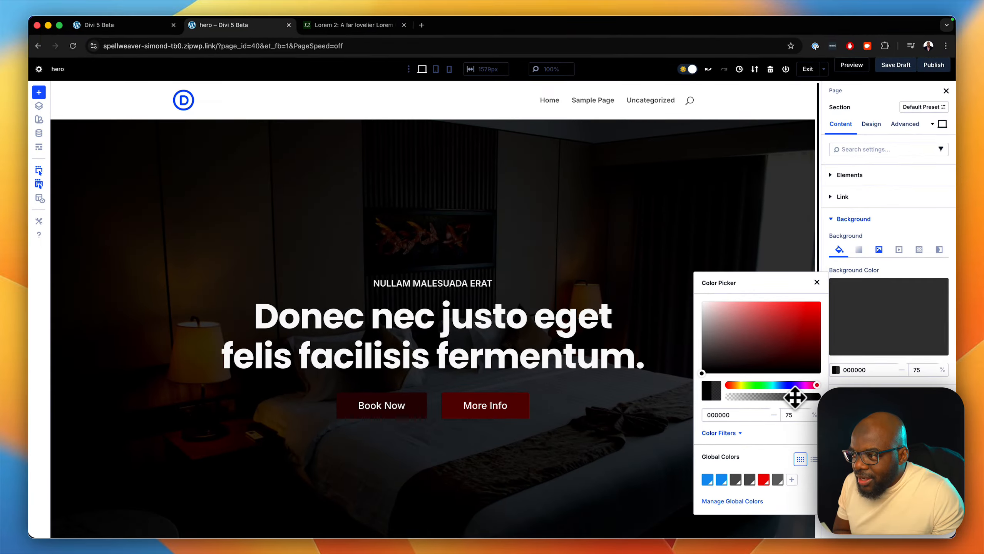
pyautogui.moveTo(794, 398); pyautogui.dragTo(782, 398)
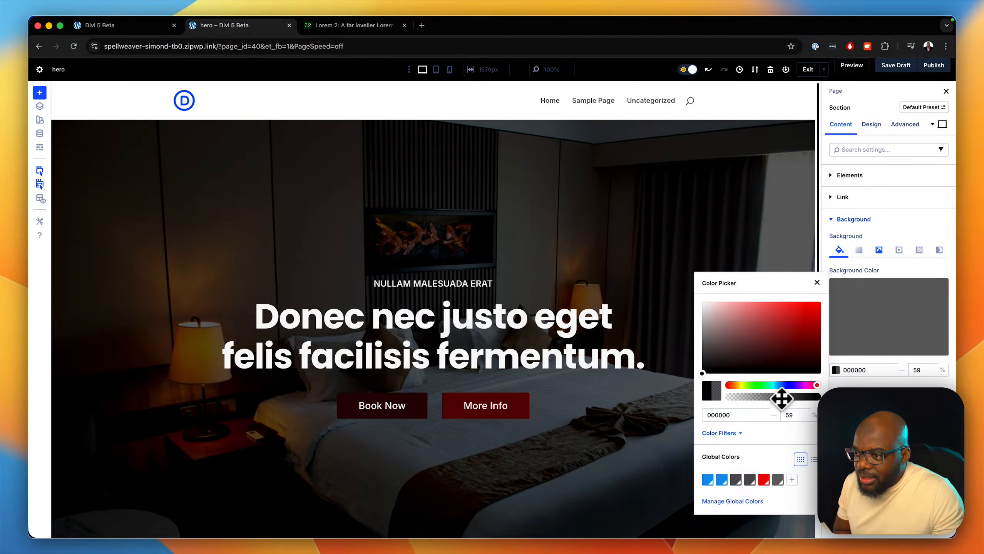
pyautogui.moveTo(781, 399); pyautogui.dragTo(780, 399)
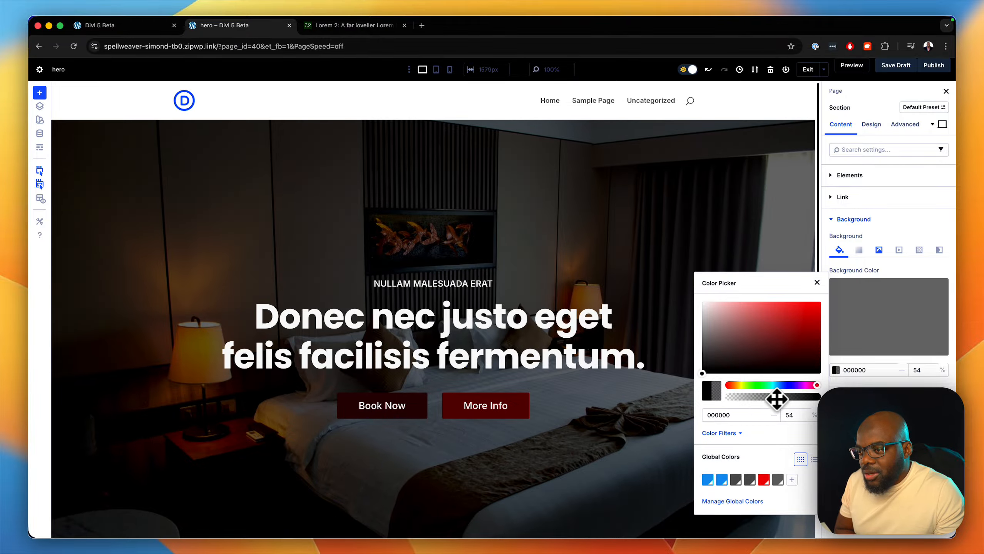
pyautogui.moveTo(775, 400); pyautogui.dragTo(773, 401)
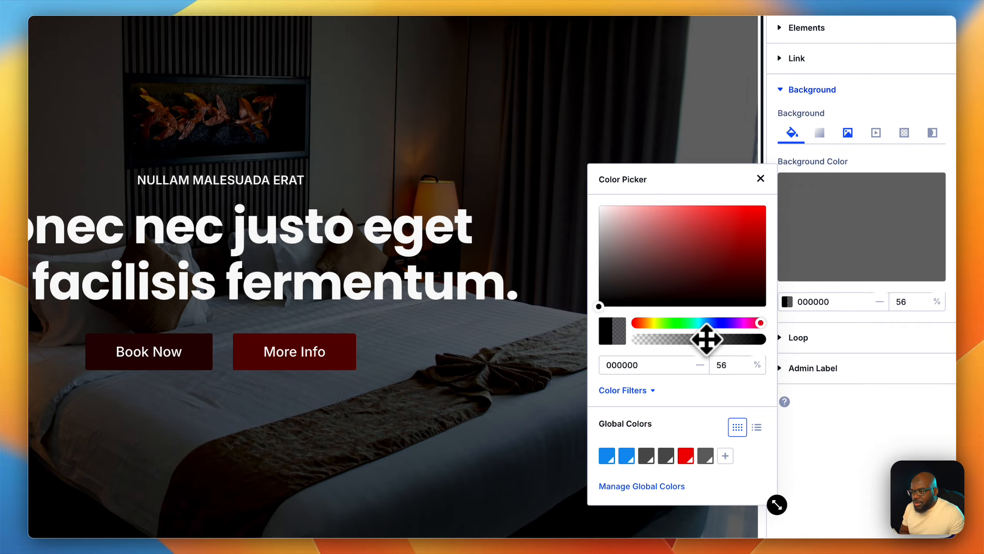
pyautogui.click(760, 179)
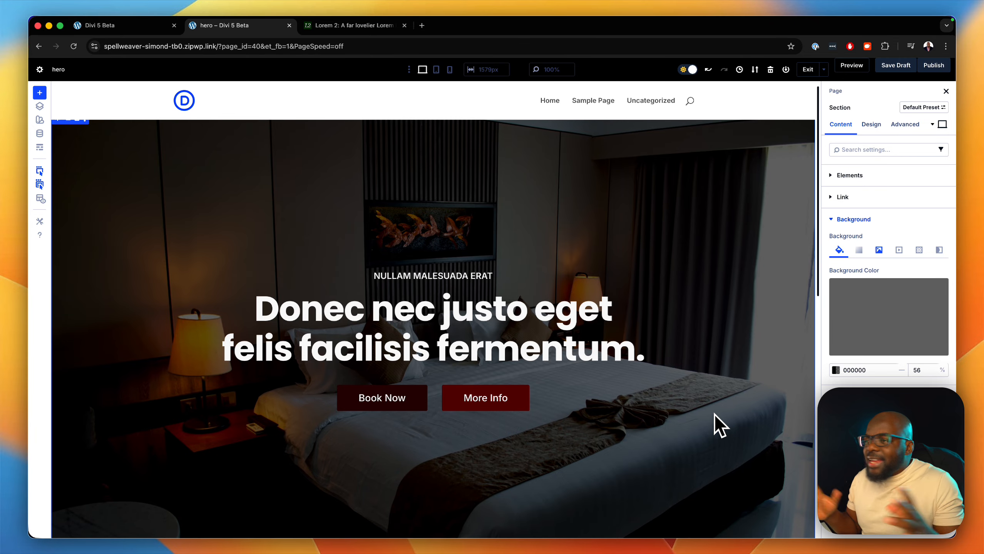
# - Check the hero section in phone, tablet and desktop preview sizes
pyautogui.click(449, 69)
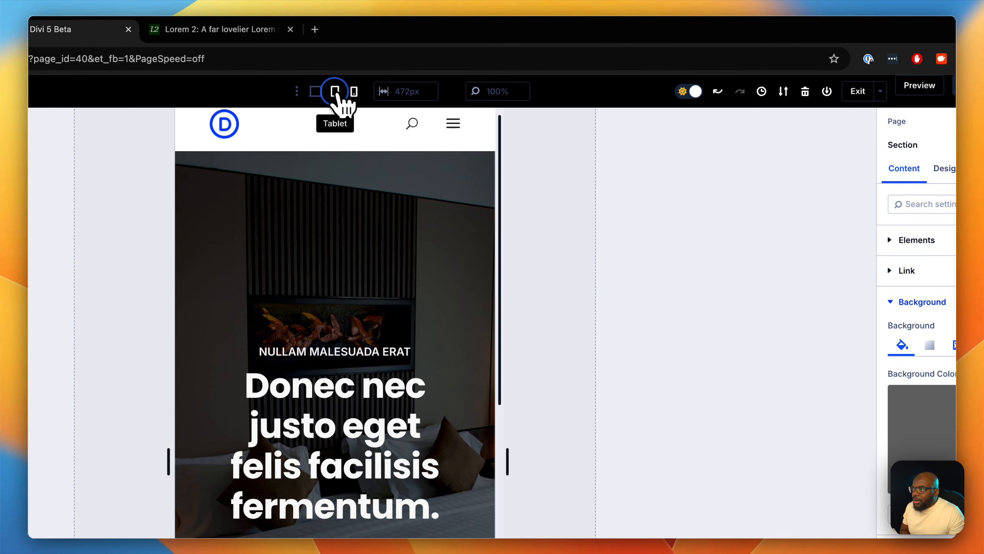
pyautogui.click(335, 92)
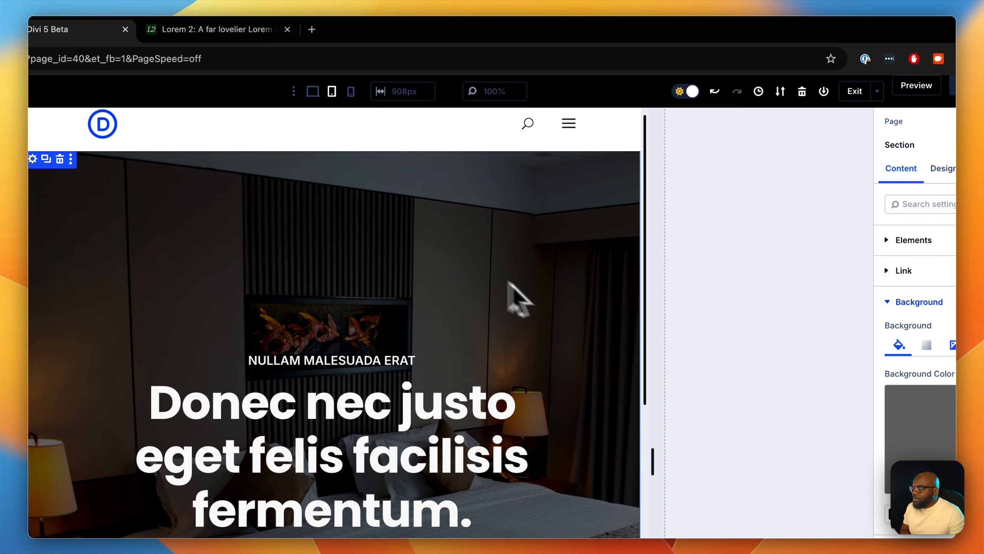
pyautogui.click(315, 91)
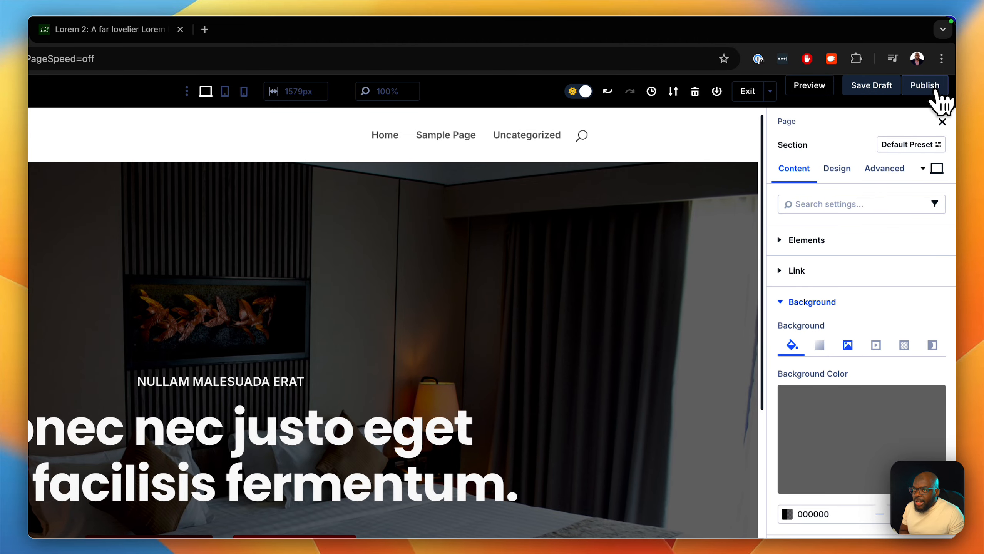
# - Publish the page, open its preview and inspect the hero section in the browser's developer tools
pyautogui.click(933, 89)
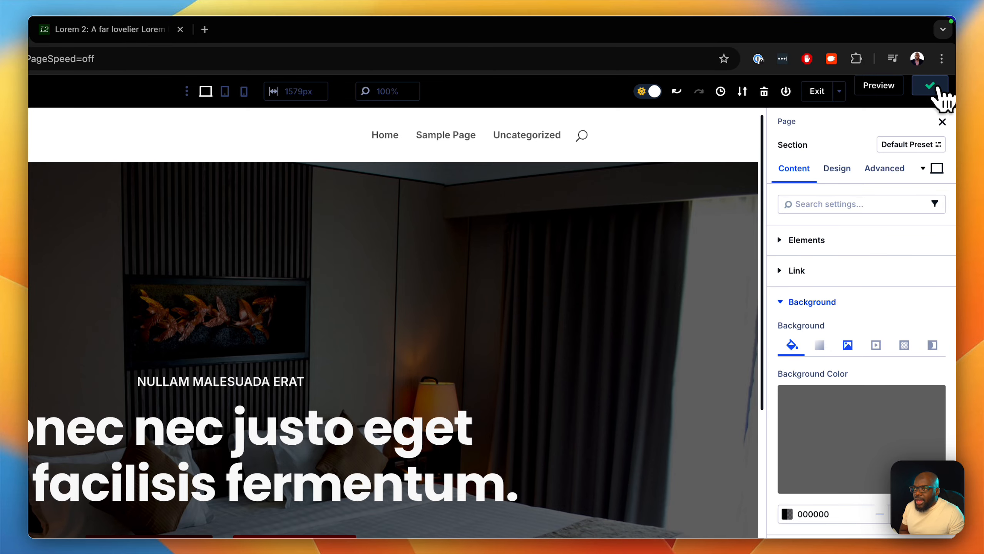
pyautogui.click(875, 90)
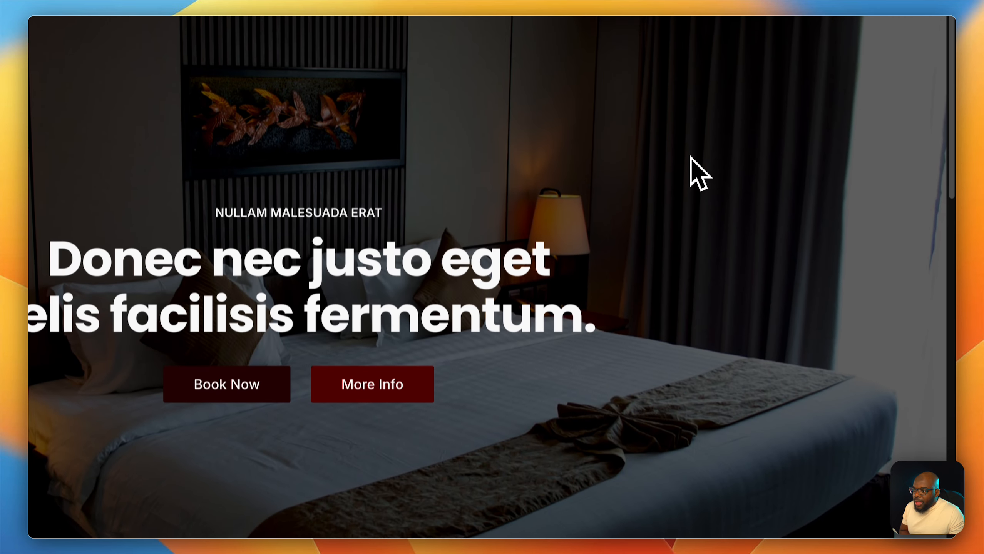
pyautogui.rightClick(693, 339)
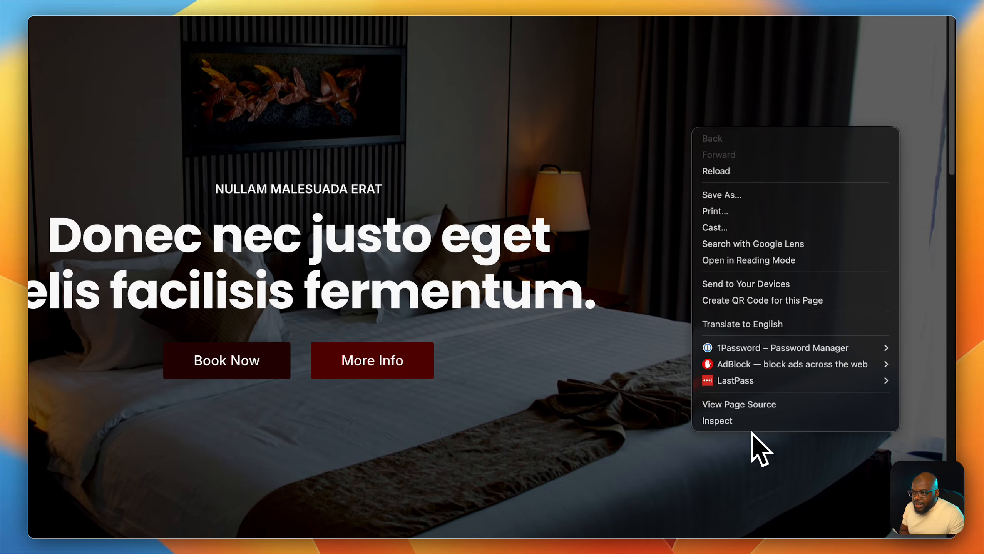
pyautogui.click(753, 437)
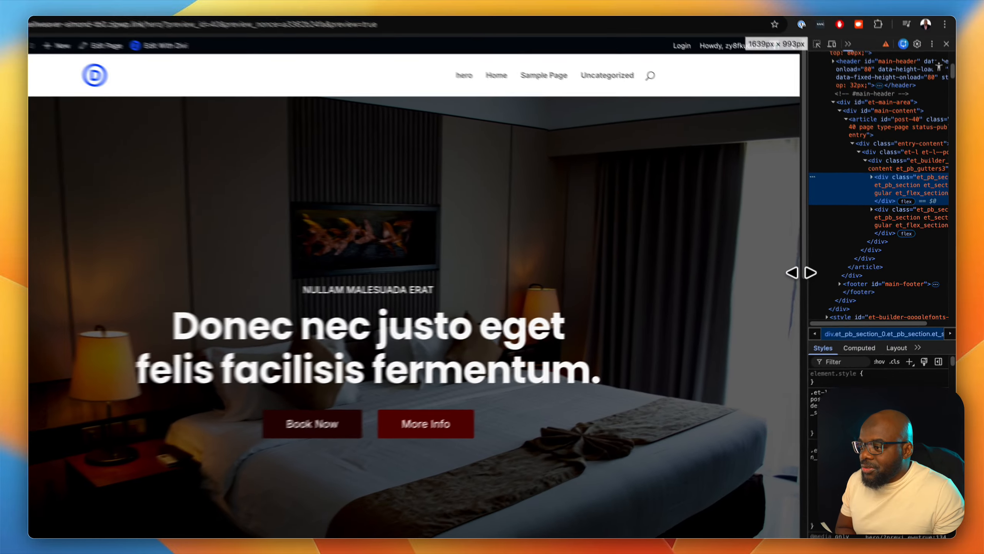
# - Resize the preview viewport narrower and back to full width, then scroll through the hero section to check its layout
pyautogui.moveTo(799, 271); pyautogui.dragTo(414, 302)
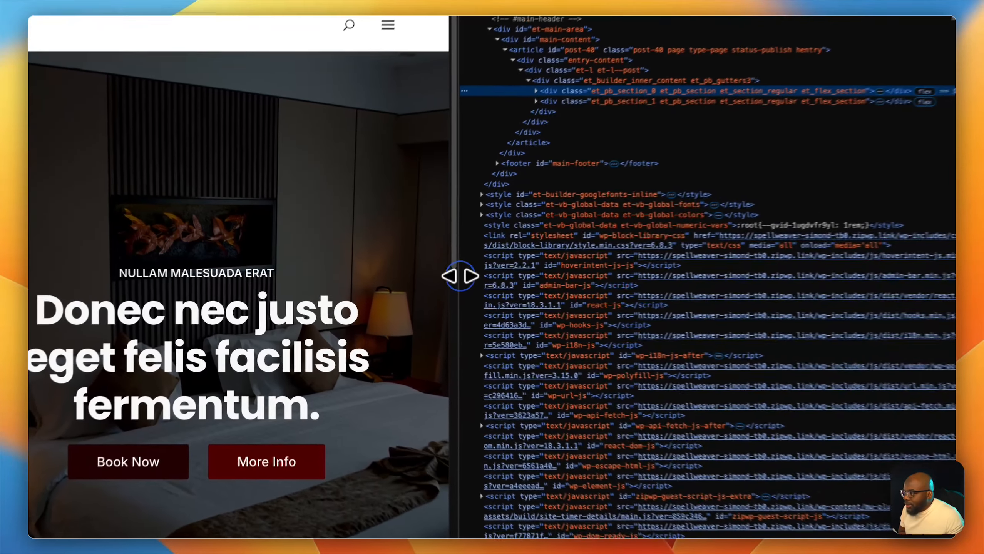
pyautogui.moveTo(413, 283); pyautogui.dragTo(887, 299)
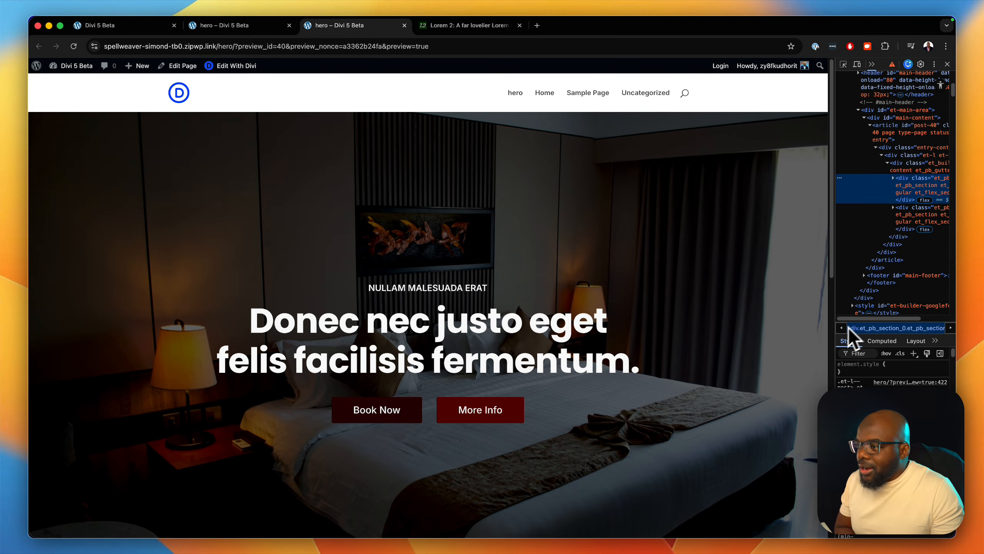
pyautogui.scroll(-10, 691, 319)
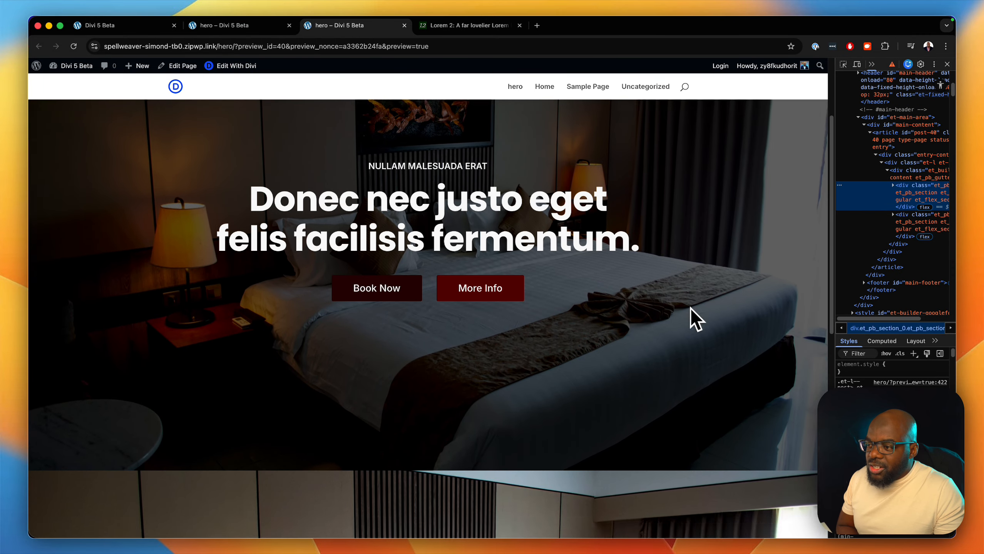
pyautogui.scroll(-5, 694, 319)
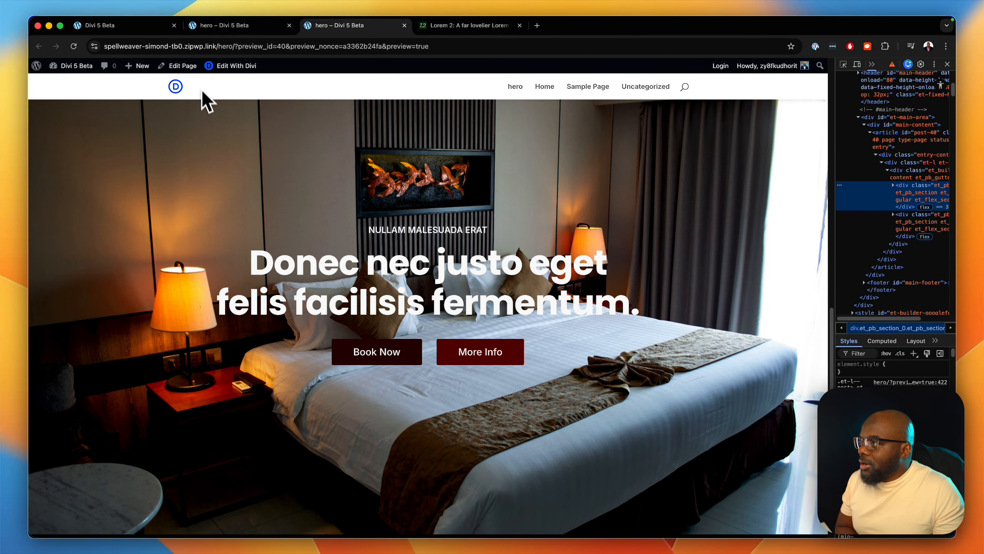
# - Return to the builder, open the hero row's settings and add a class attribute with the admin label class
pyautogui.click(232, 27)
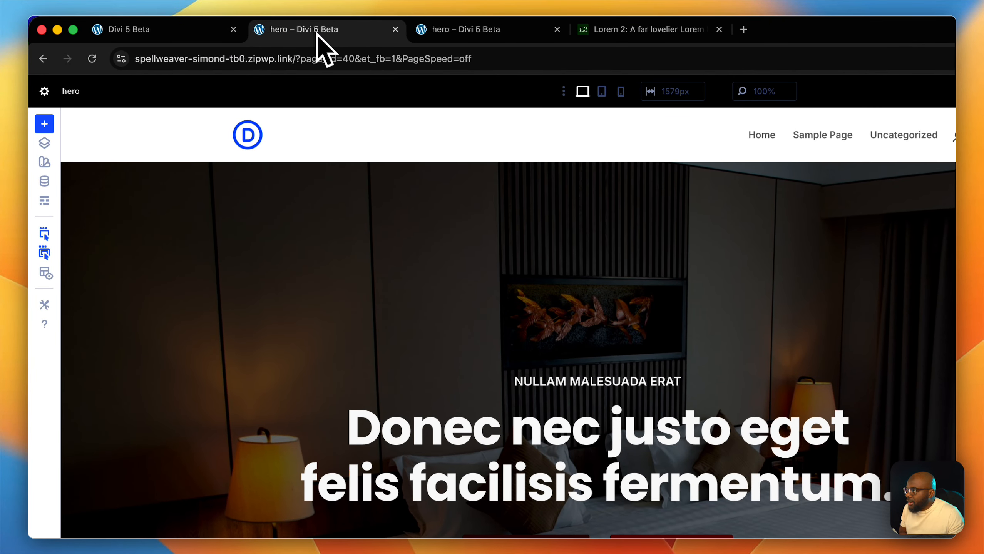
pyautogui.click(336, 273)
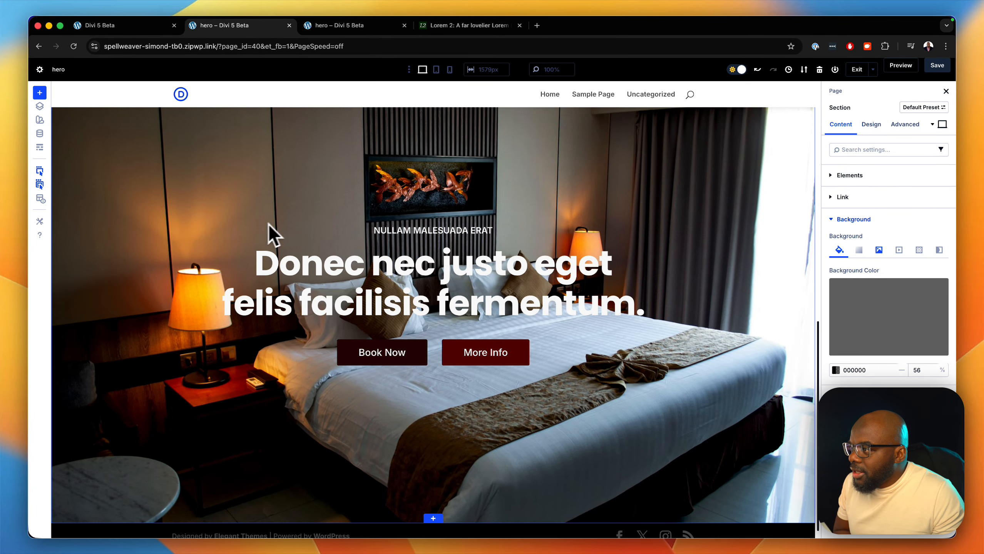
pyautogui.moveTo(189, 259)
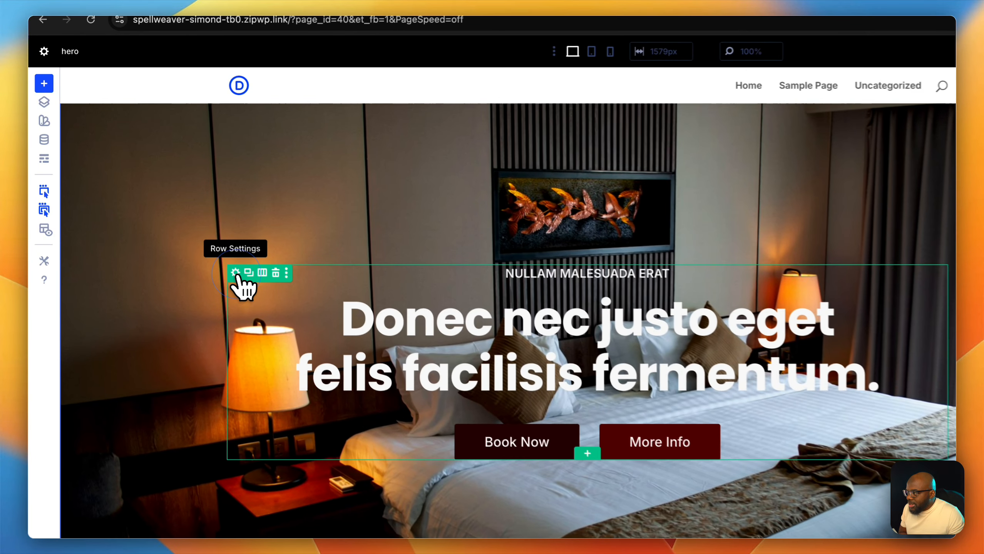
pyautogui.click(235, 273)
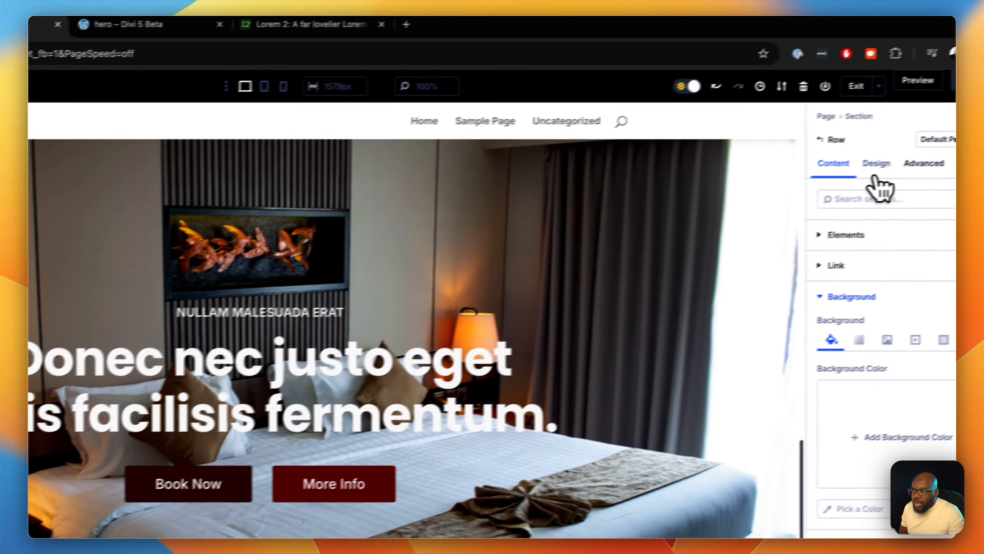
pyautogui.click(924, 163)
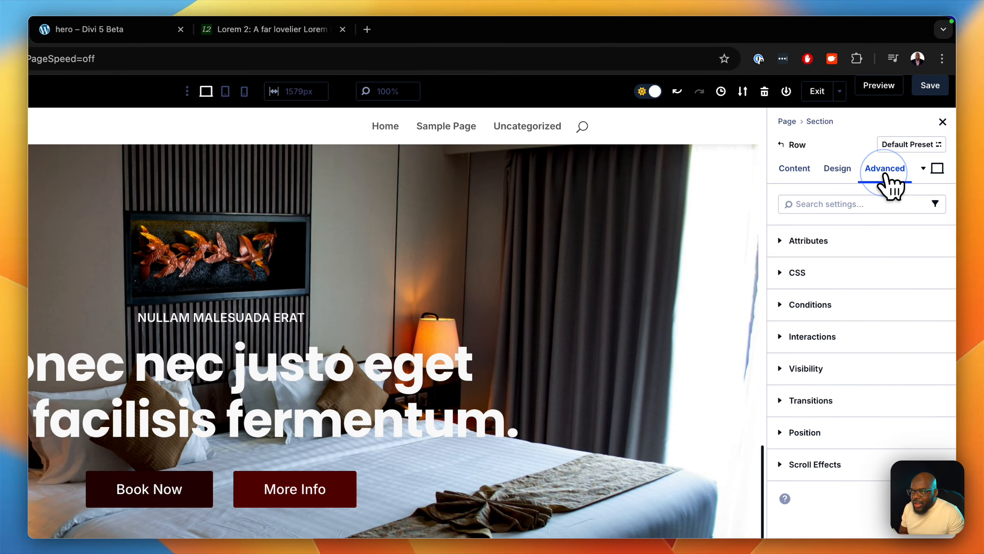
pyautogui.click(827, 241)
pyautogui.click(827, 275)
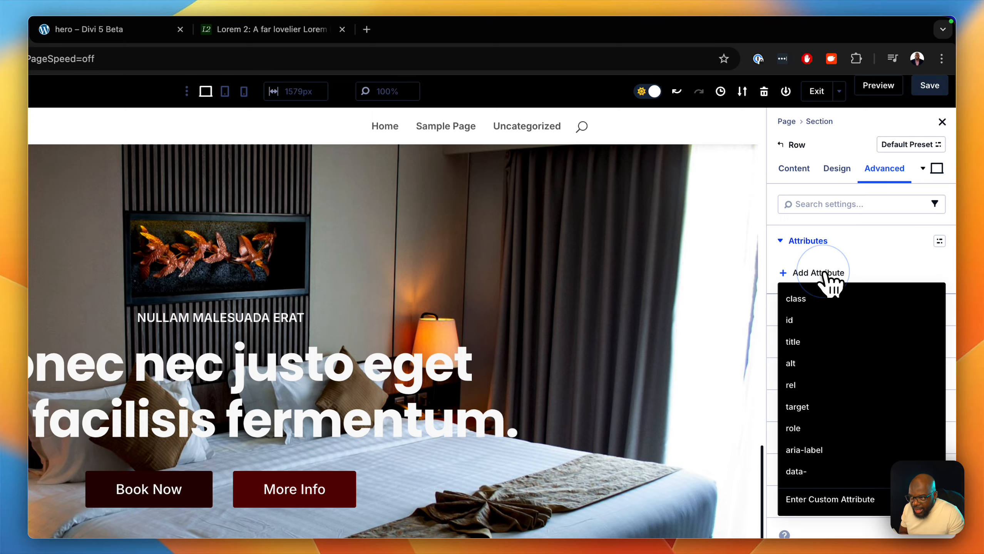
pyautogui.click(827, 301)
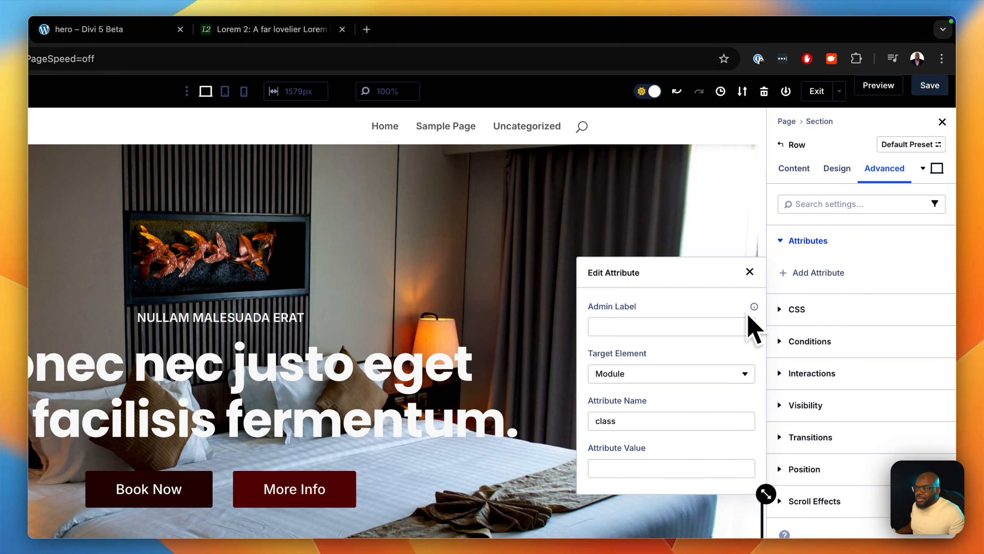
pyautogui.write('class')
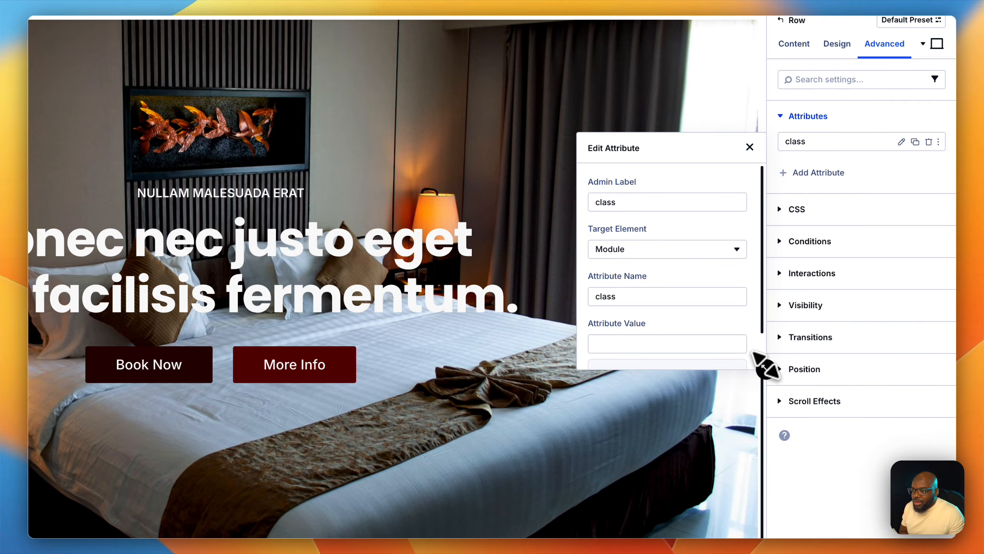
# - Set the row's class attribute value to glass-effect p-l and close the attribute editor
pyautogui.moveTo(766, 368); pyautogui.dragTo(885, 468)
pyautogui.click(680, 344)
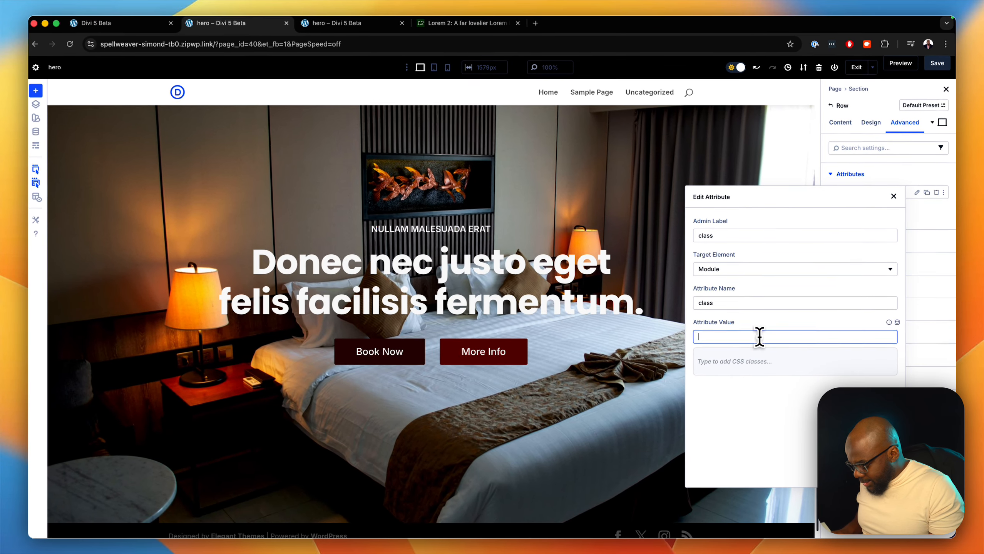
pyautogui.write('g')
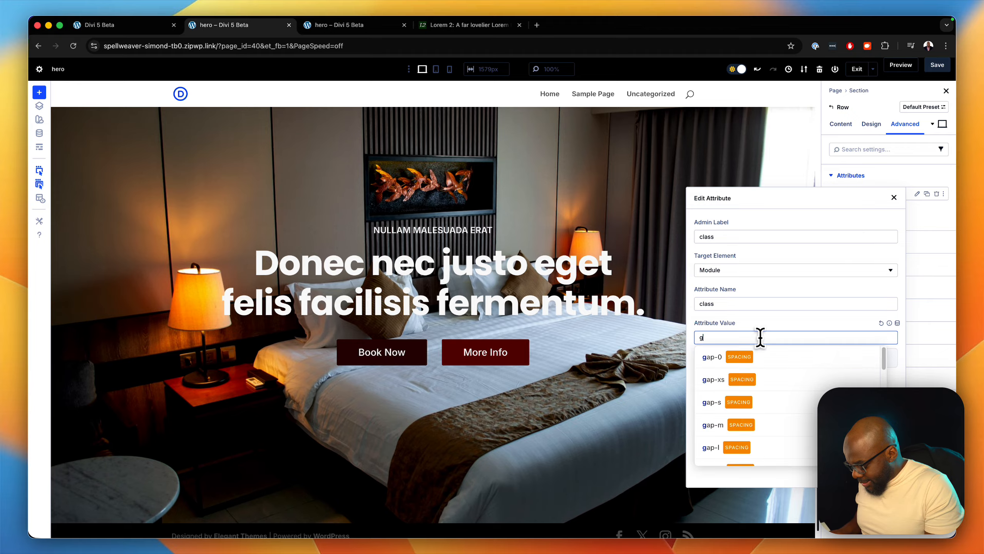
pyautogui.write('lass')
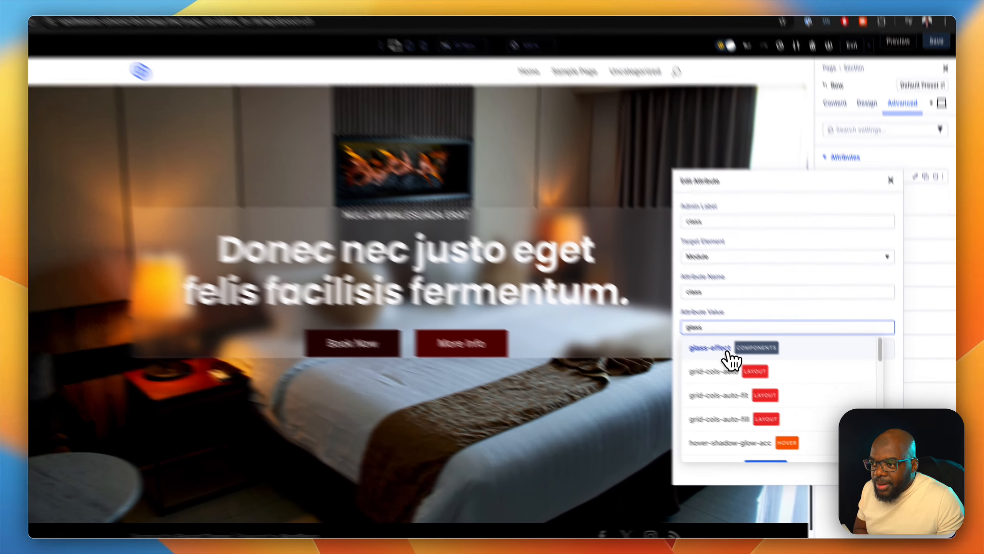
pyautogui.click(737, 357)
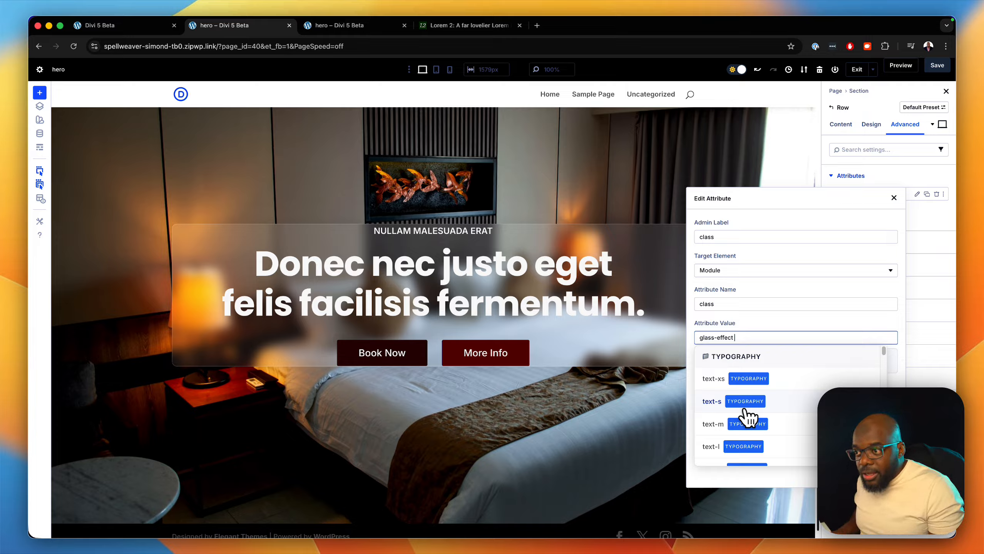
pyautogui.write('p')
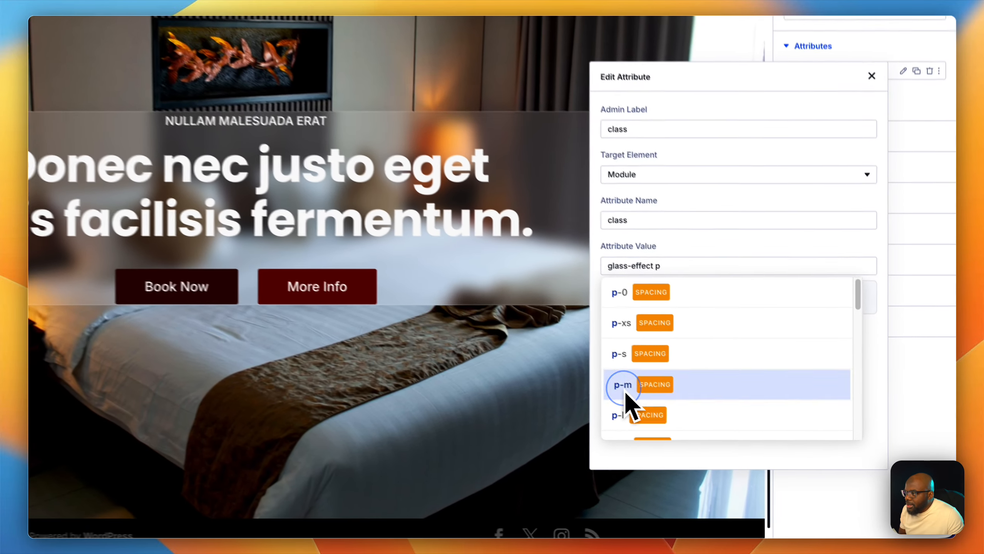
pyautogui.click(708, 425)
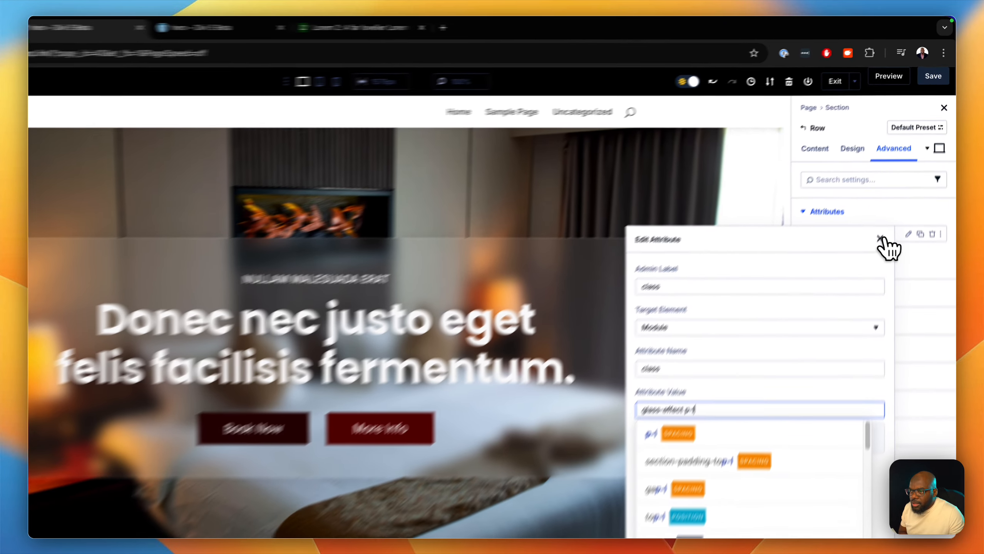
pyautogui.click(894, 198)
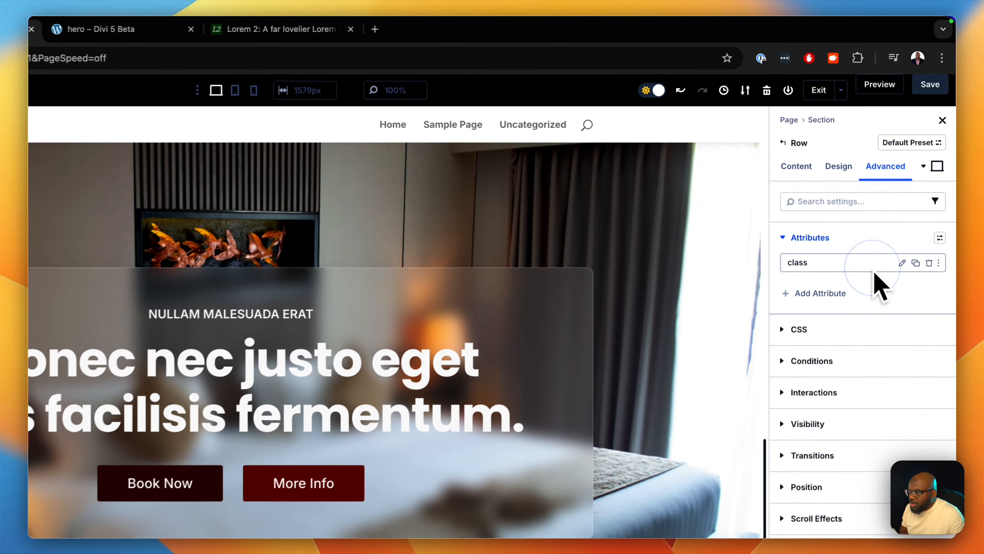
pyautogui.click(937, 90)
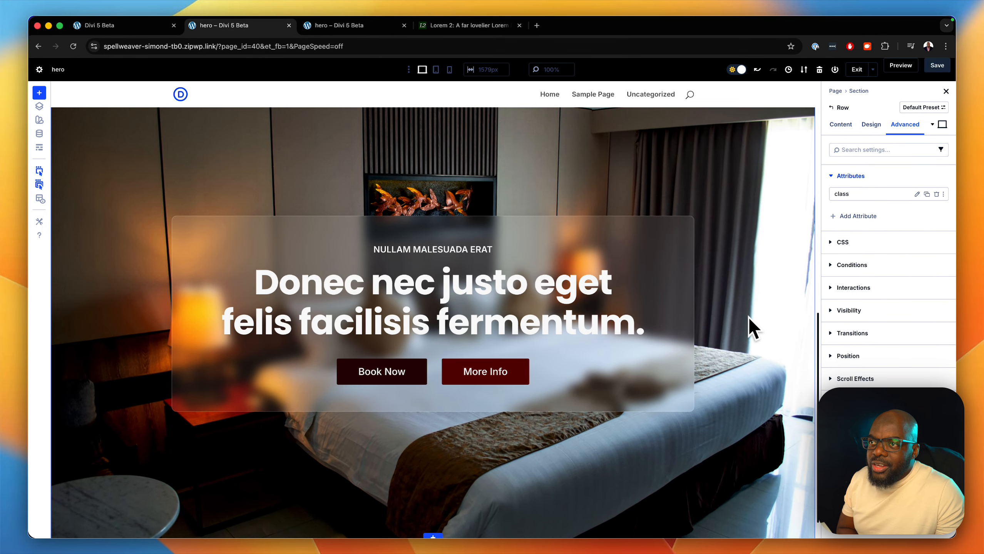
# - Turn on the parallax effect for the hero section's background image
pyautogui.scroll(3, 751, 327)
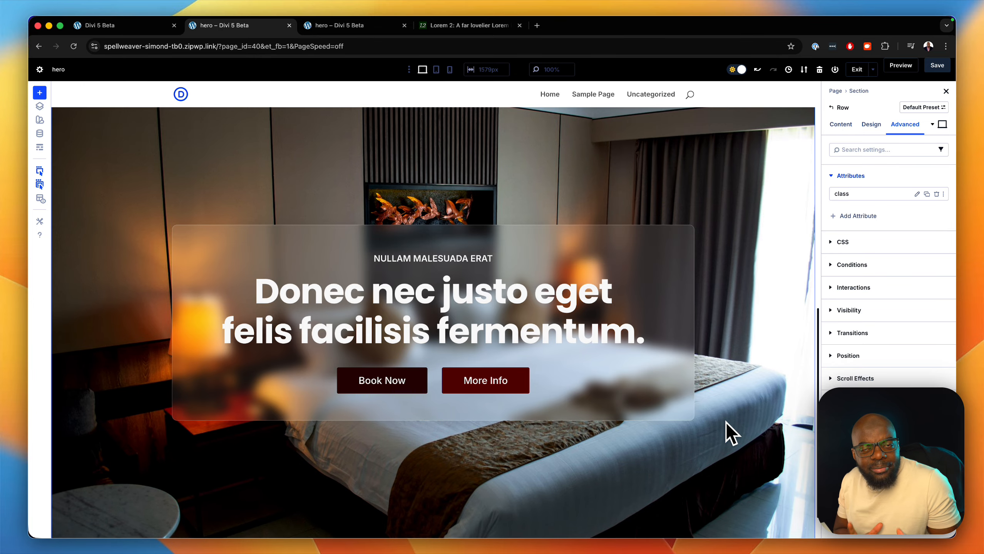
pyautogui.scroll(3, 726, 419)
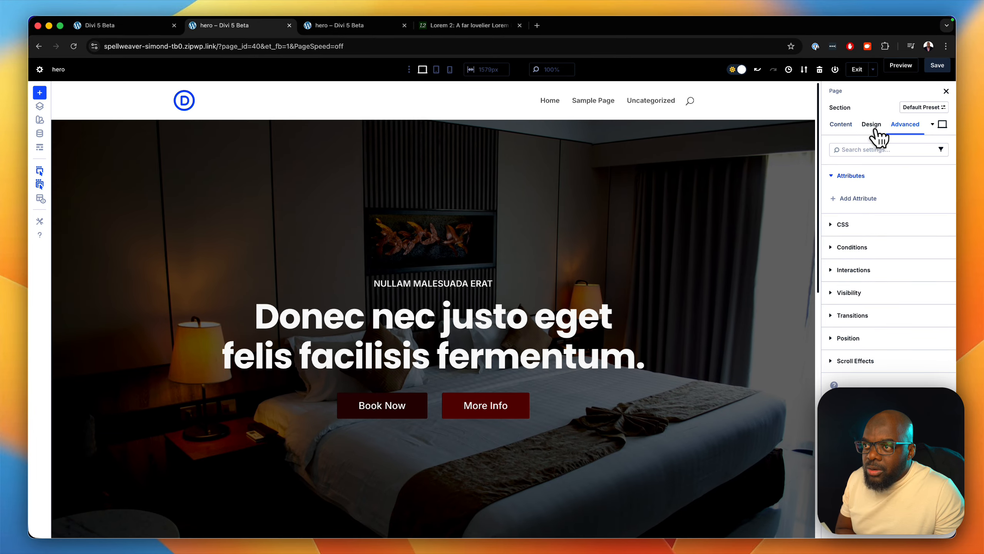
pyautogui.click(841, 125)
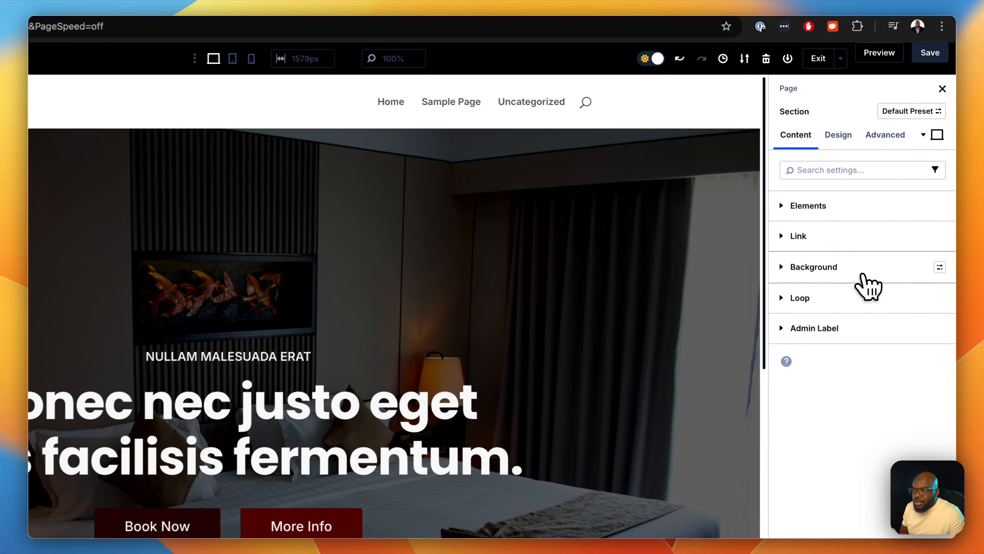
pyautogui.click(889, 221)
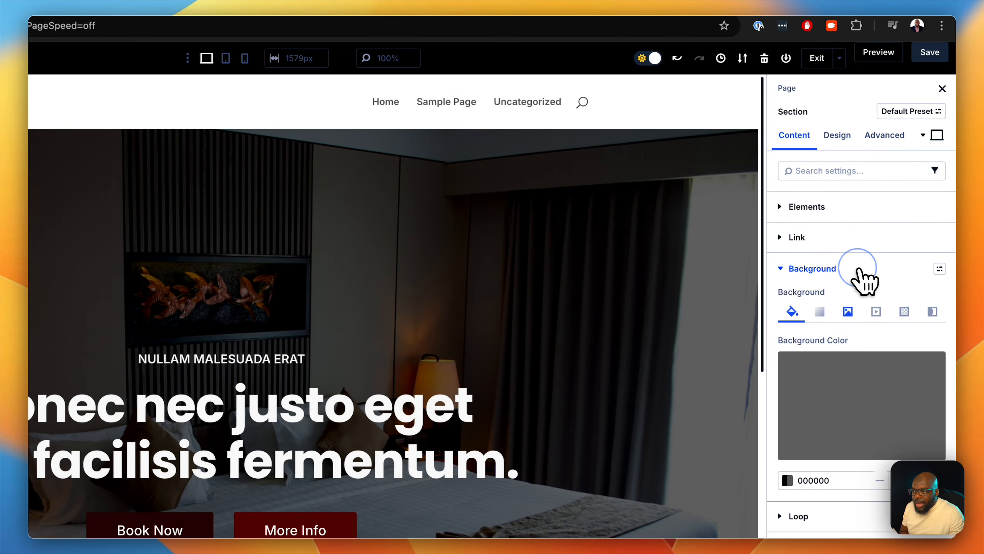
pyautogui.click(848, 313)
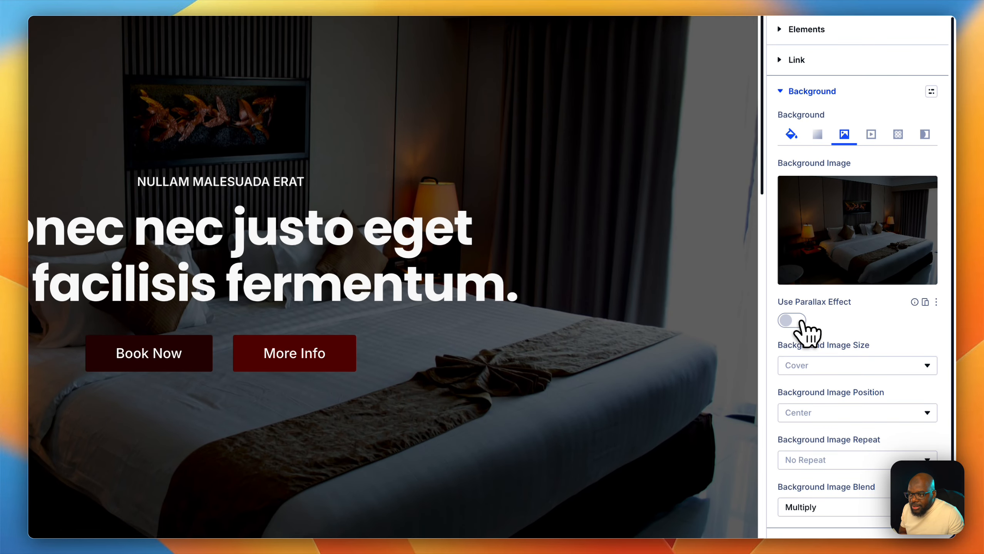
pyautogui.click(793, 498)
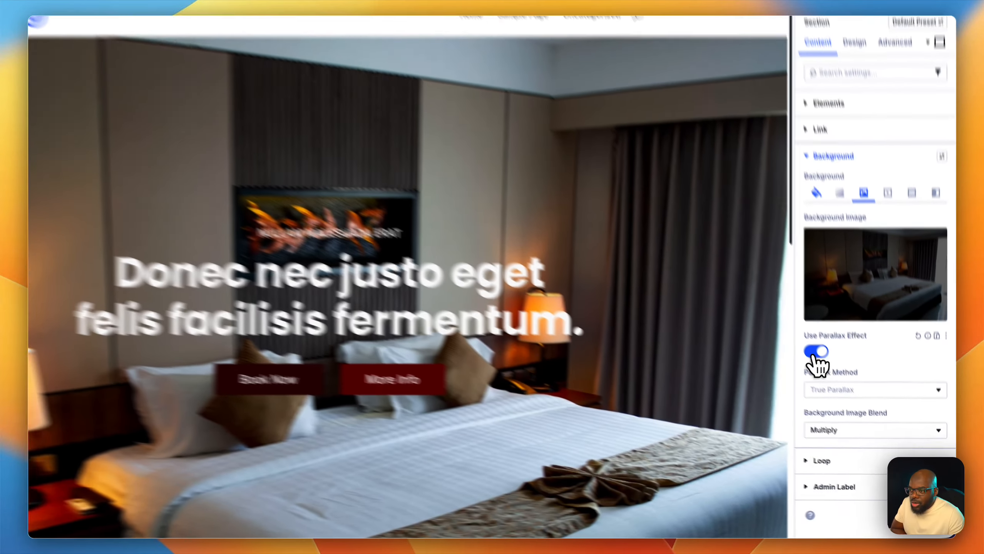
pyautogui.click(838, 383)
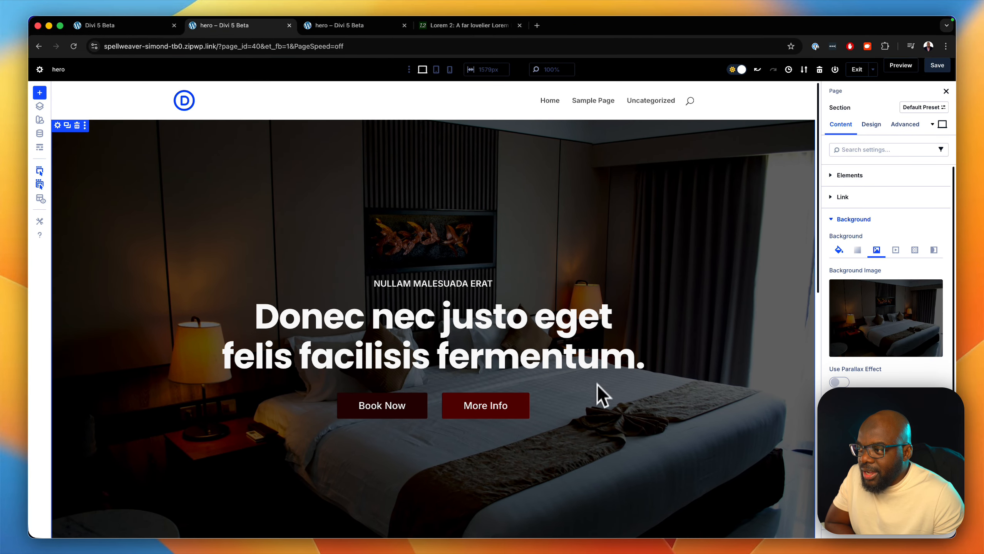
pyautogui.scroll(-10, 743, 456)
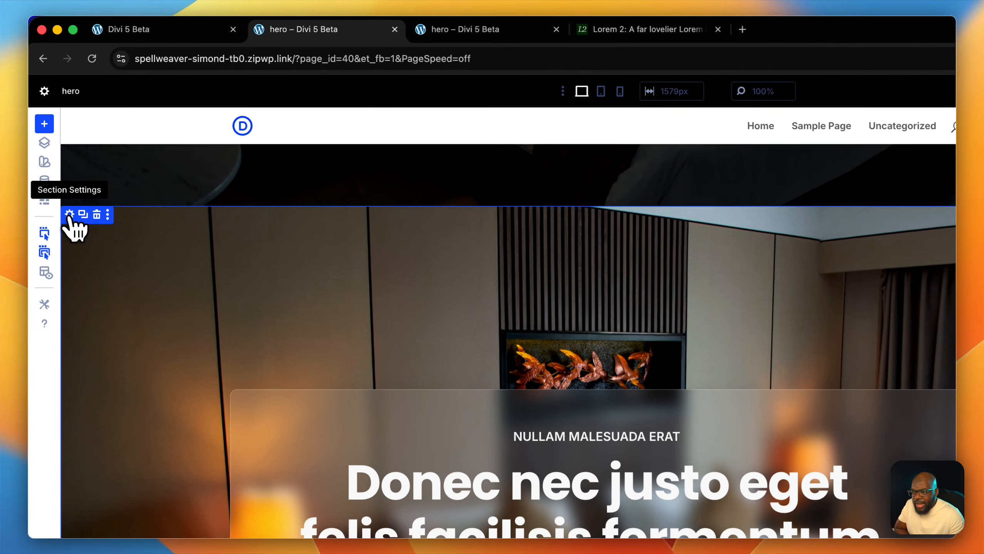
pyautogui.click(69, 215)
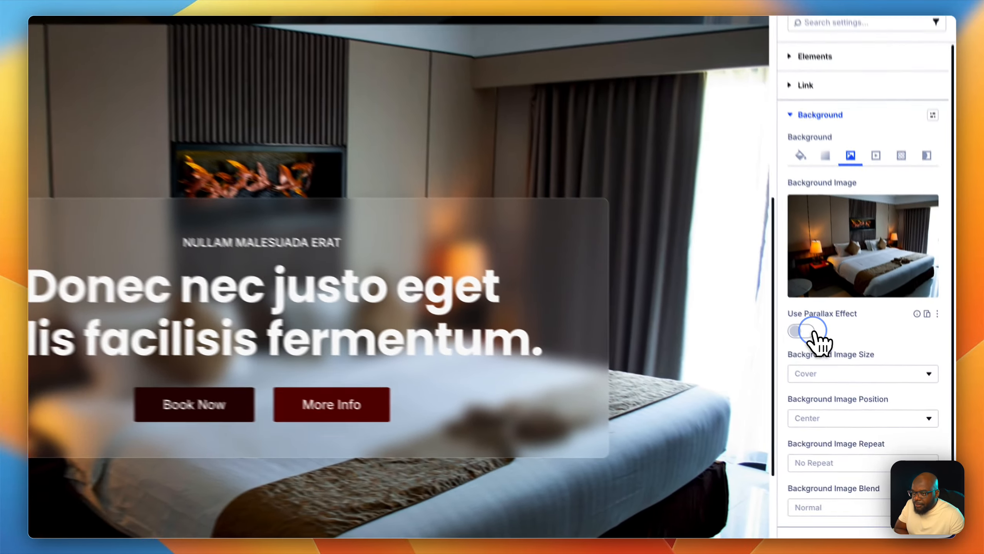
pyautogui.click(840, 383)
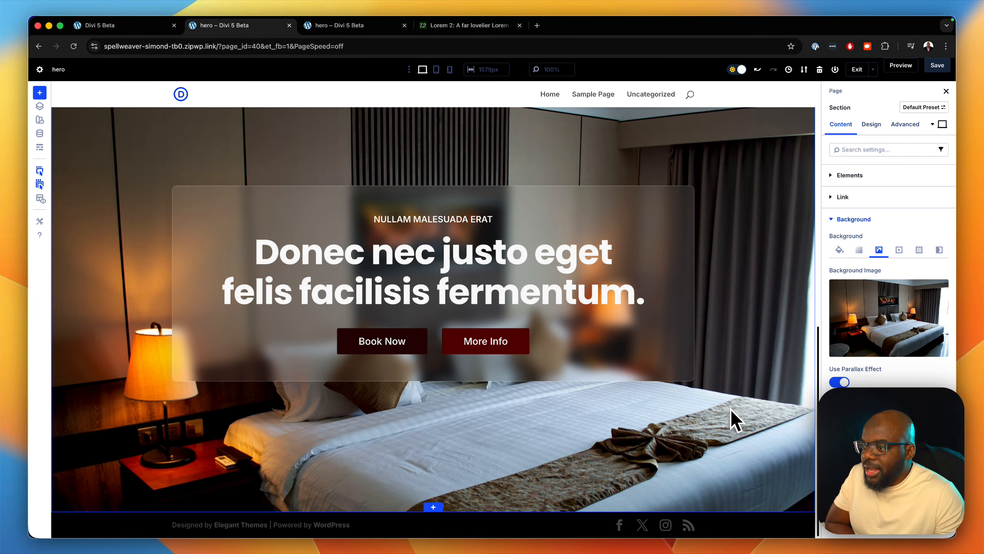
pyautogui.scroll(5, 730, 409)
pyautogui.scroll(-5, 731, 409)
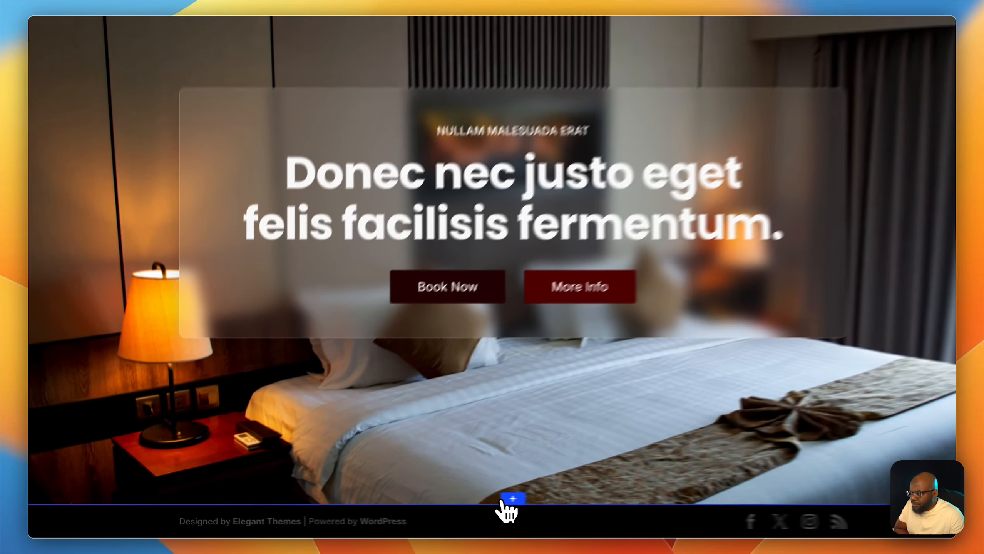
pyautogui.click(433, 509)
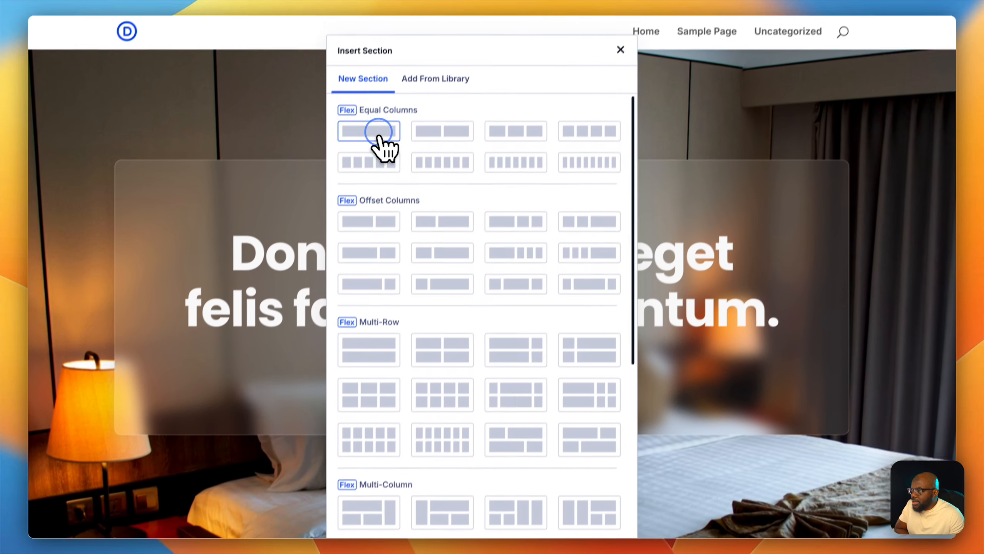
pyautogui.click(379, 133)
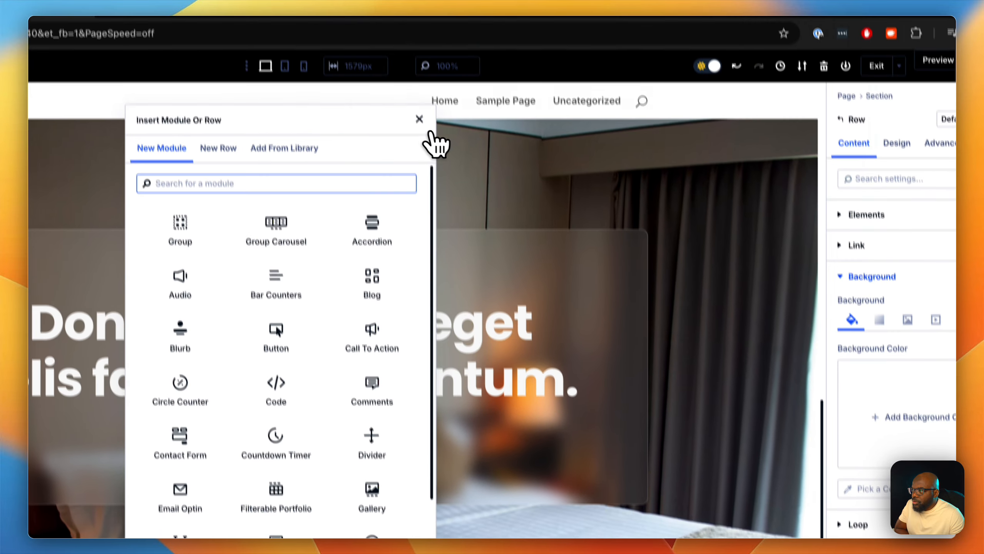
pyautogui.click(420, 118)
pyautogui.scroll(-3, 360, 385)
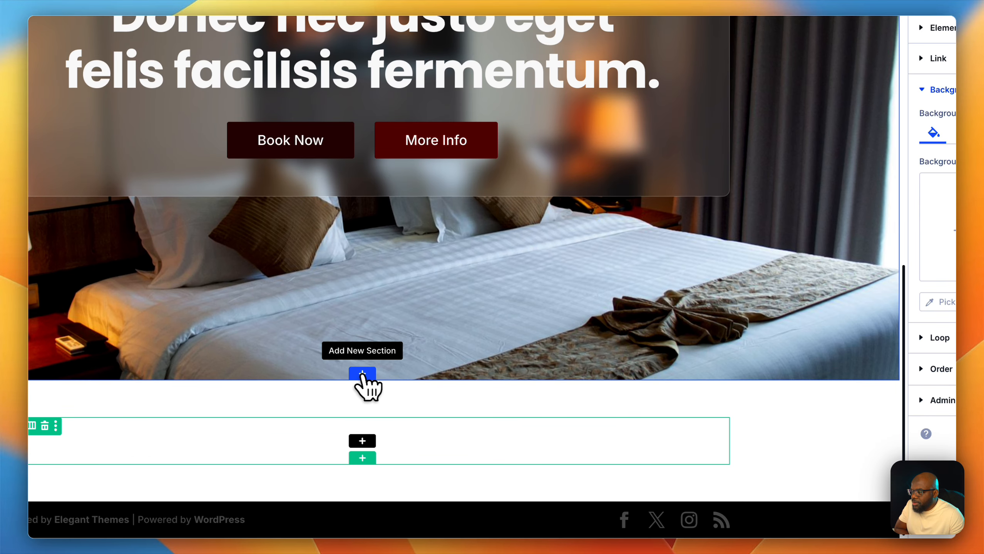
pyautogui.click(362, 382)
pyautogui.click(367, 388)
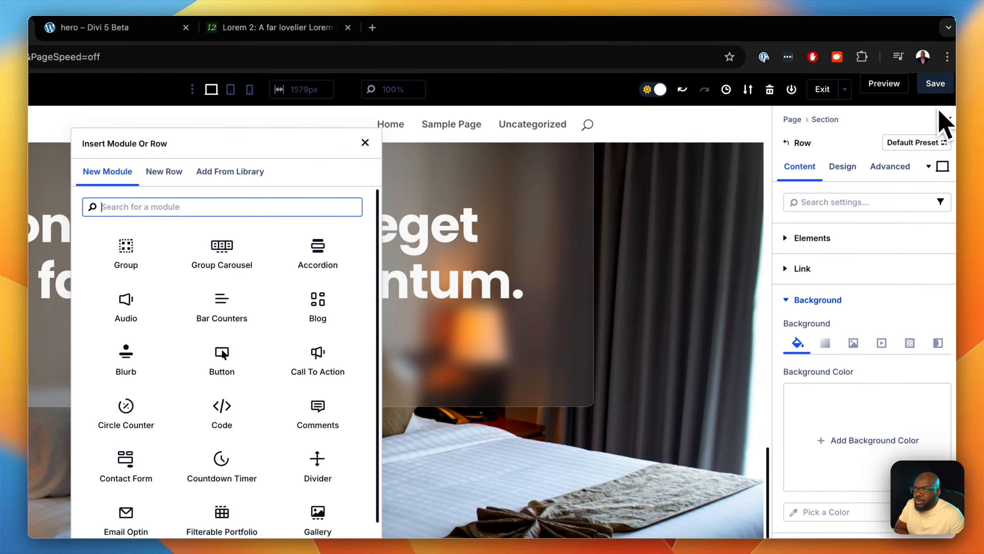
pyautogui.click(932, 91)
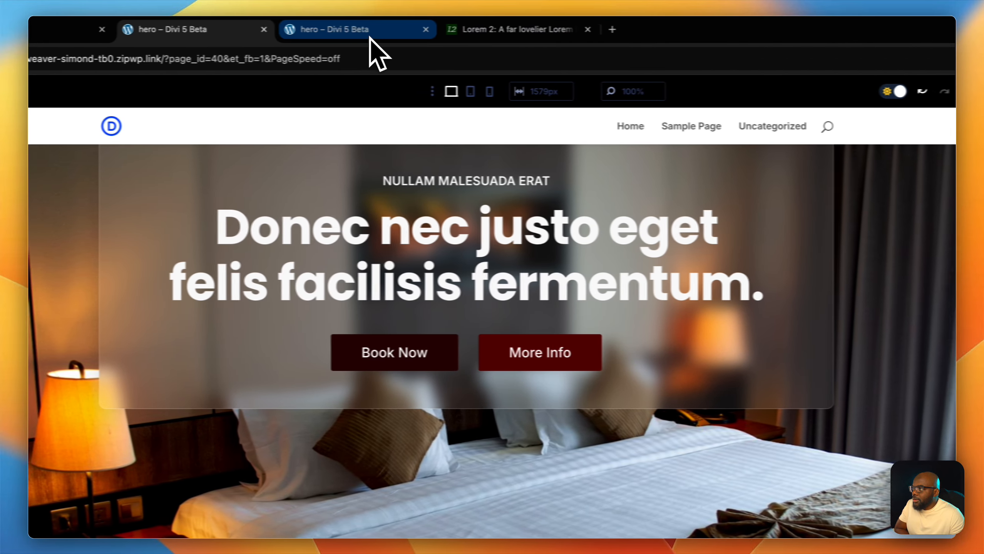
# - Reload the front-end preview and scroll through the hero section to check the parallax background
pyautogui.click(116, 33)
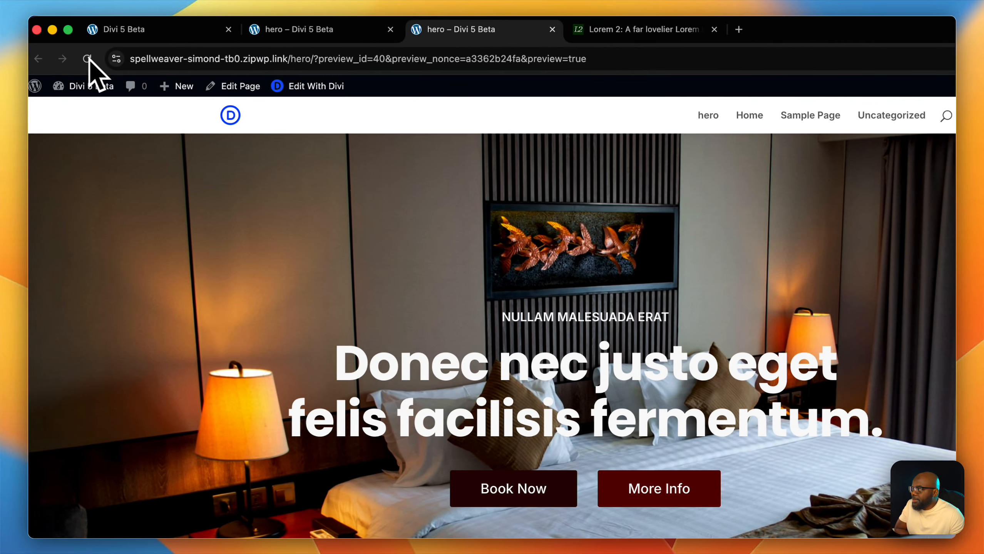
pyautogui.click(50, 59)
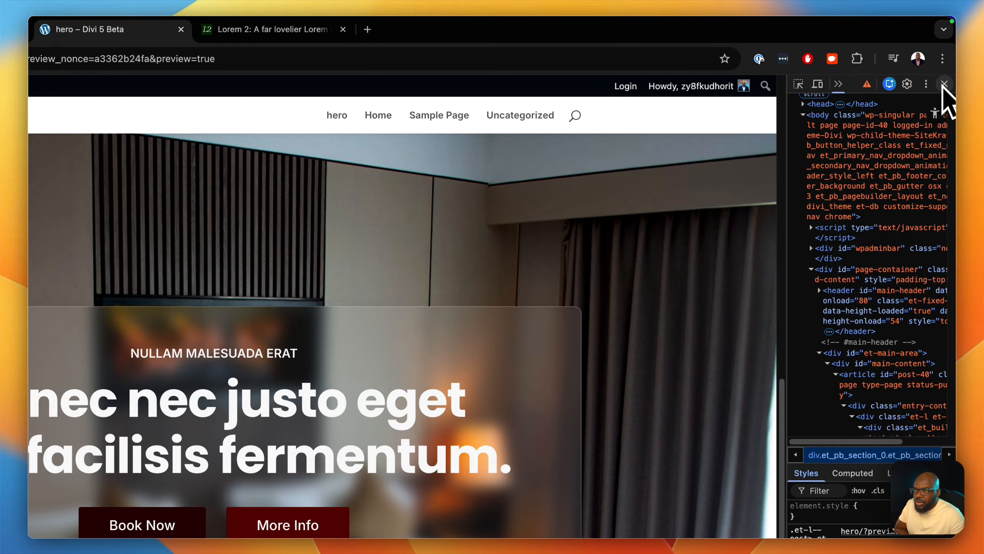
pyautogui.click(946, 85)
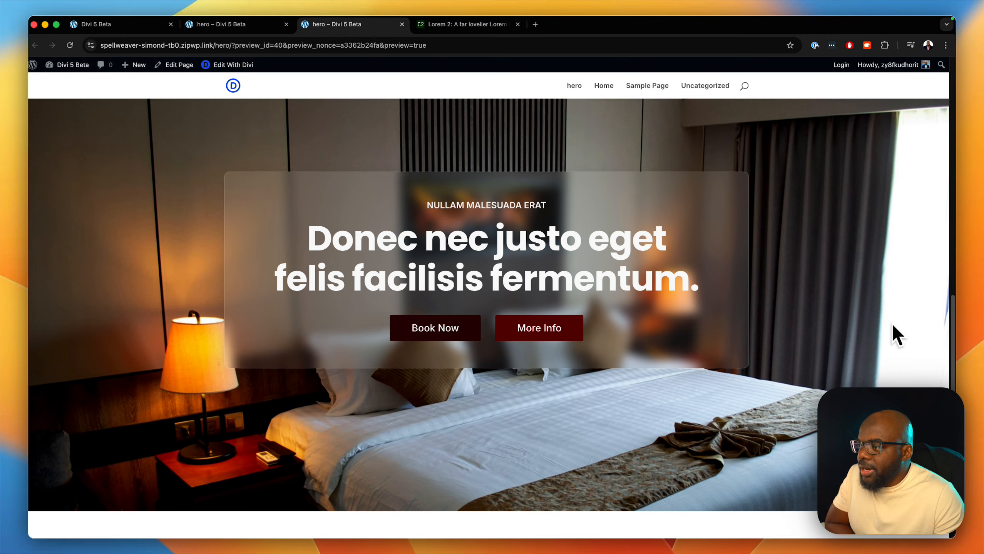
pyautogui.scroll(-5, 892, 323)
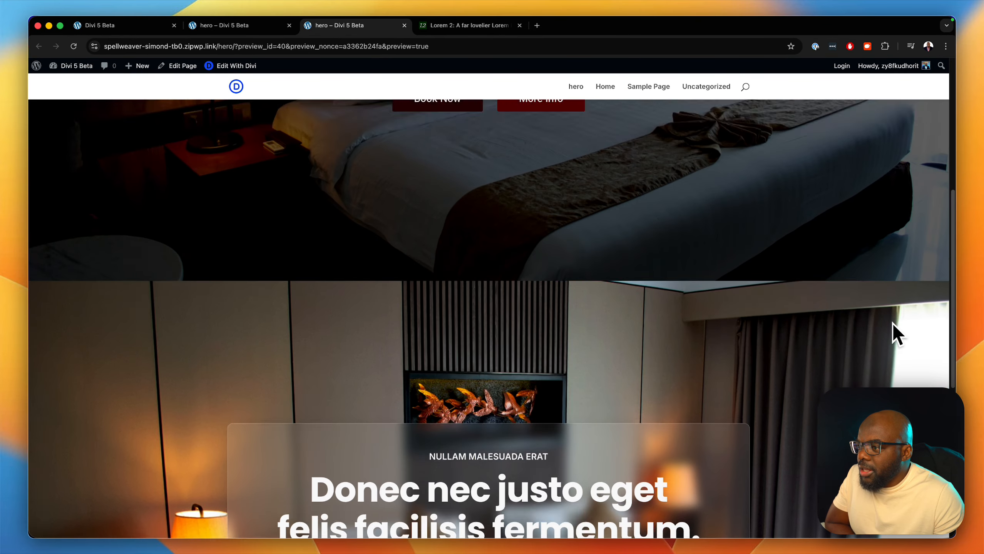
pyautogui.scroll(-5, 893, 323)
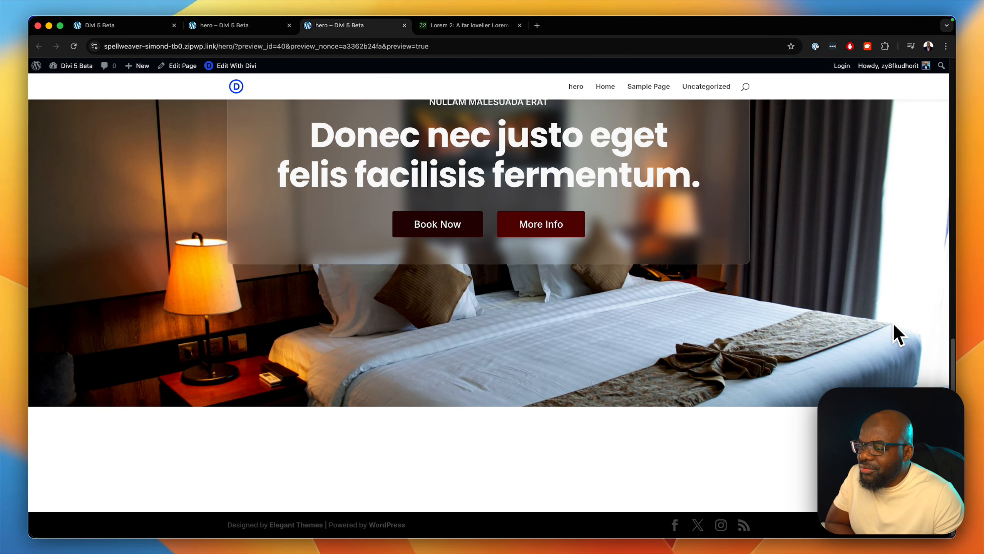
pyautogui.scroll(7, 892, 323)
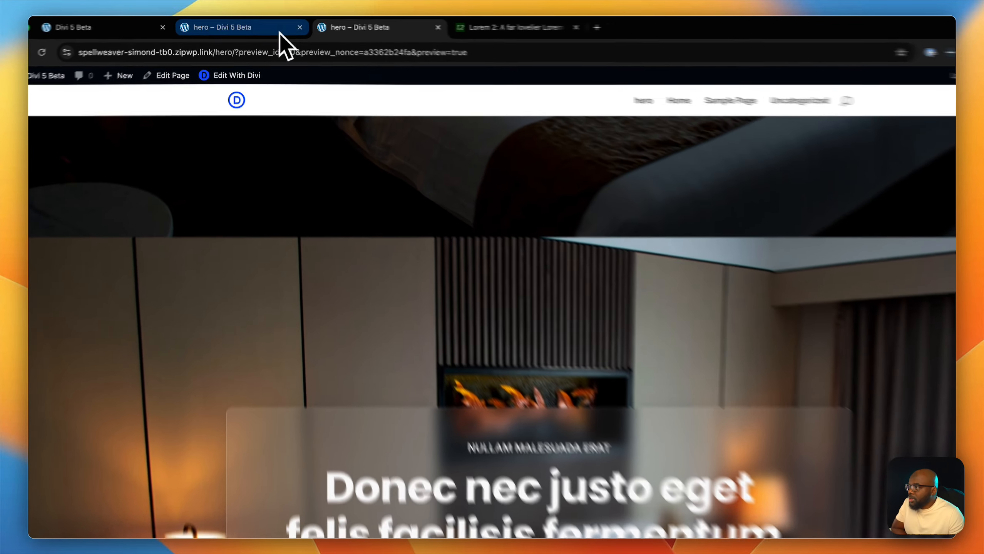
pyautogui.click(240, 26)
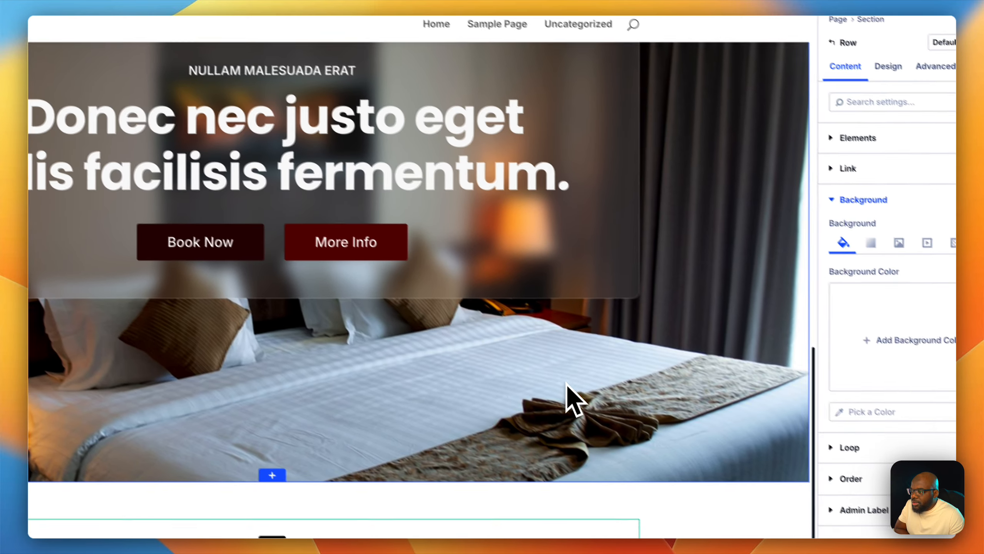
pyautogui.scroll(-3, 636, 363)
pyautogui.scroll(4, 645, 352)
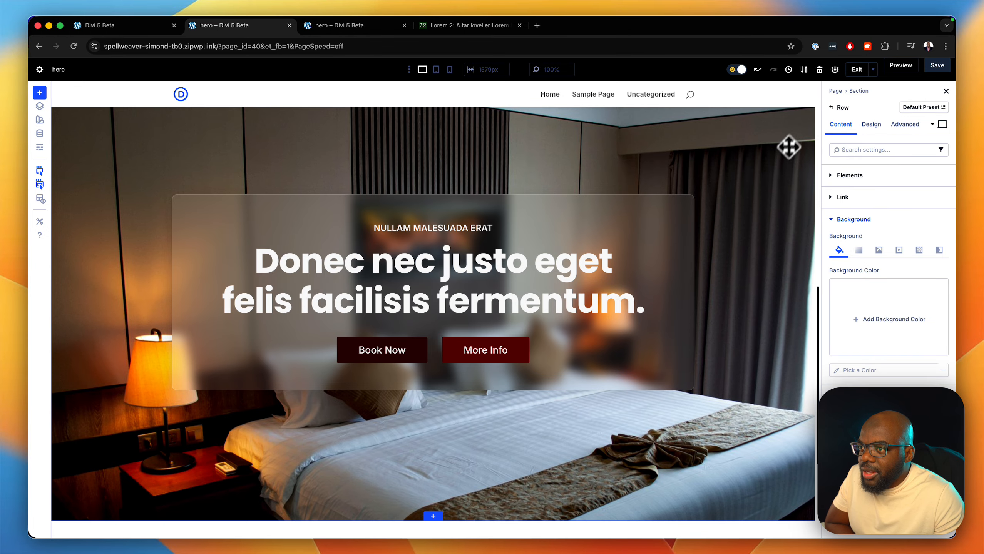
pyautogui.scroll(3, 761, 279)
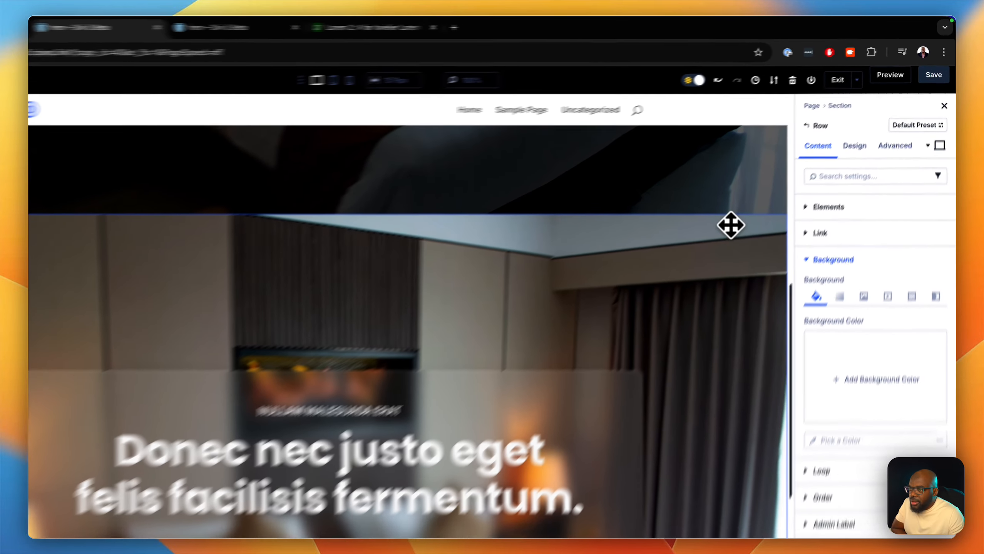
pyautogui.click(767, 189)
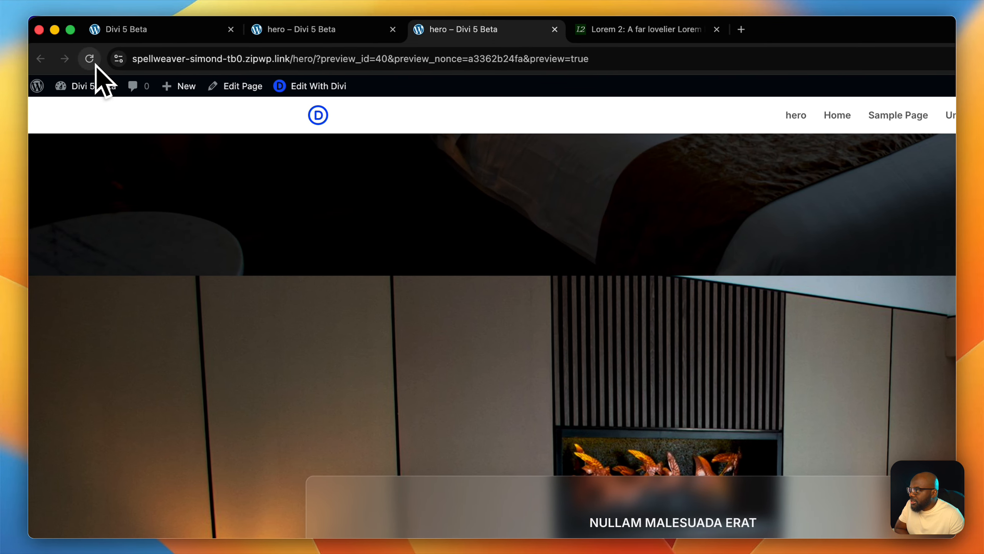
pyautogui.click(95, 65)
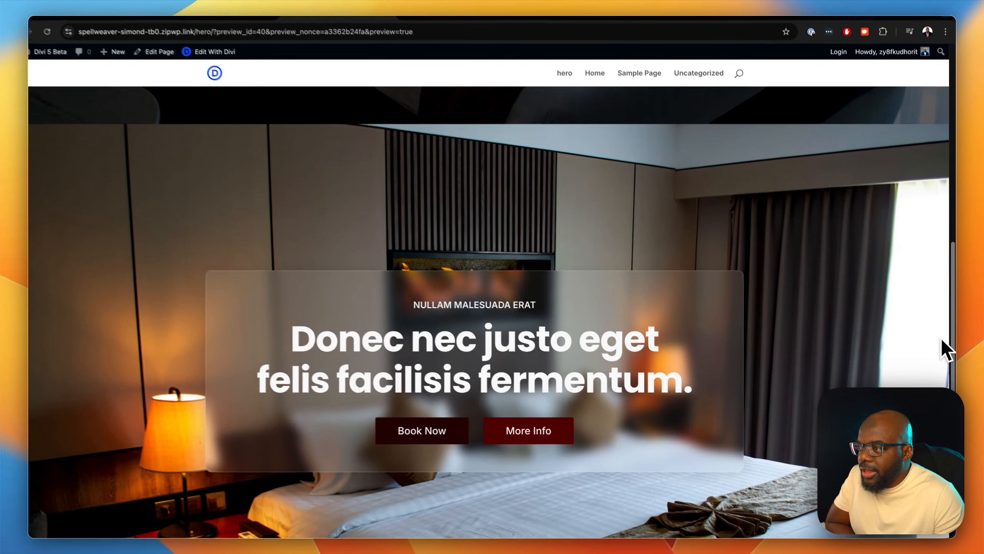
pyautogui.scroll(-3, 942, 351)
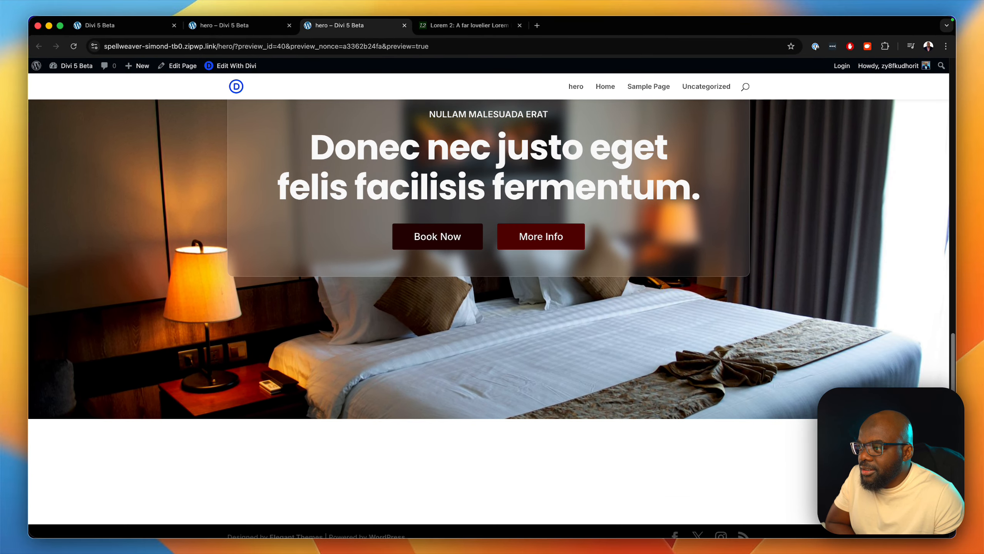
pyautogui.scroll(5, 941, 351)
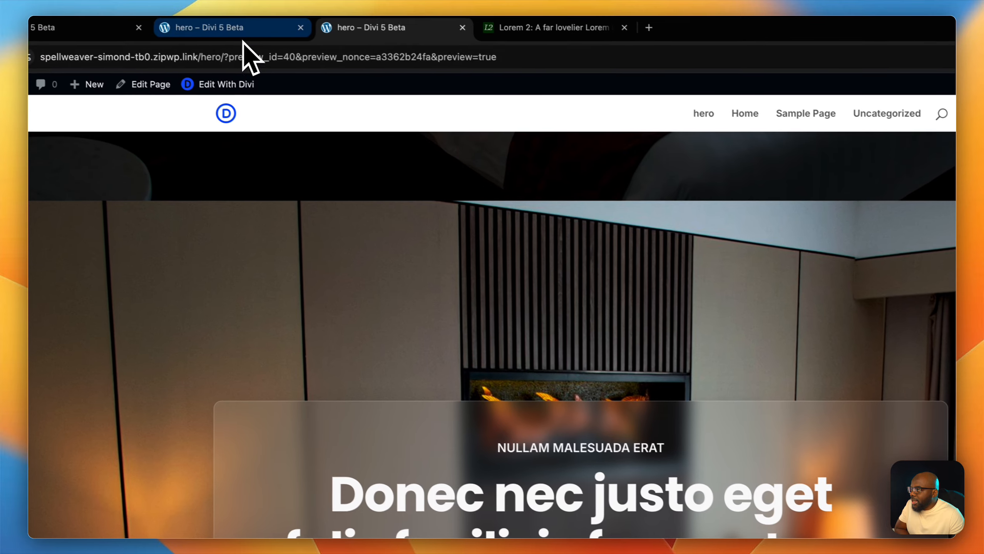
# - Set the hero section's background parallax method to CSS and save the page
pyautogui.click(248, 29)
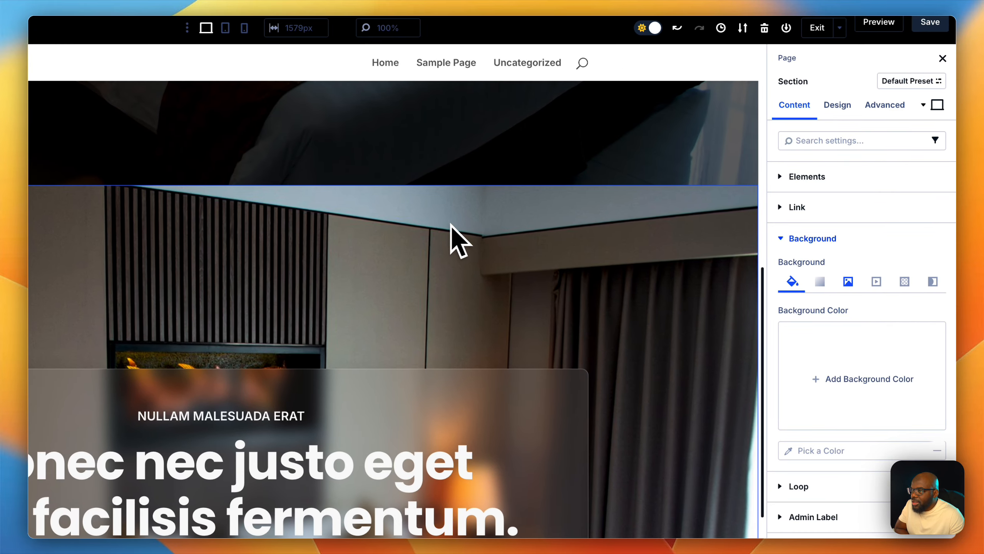
pyautogui.click(449, 216)
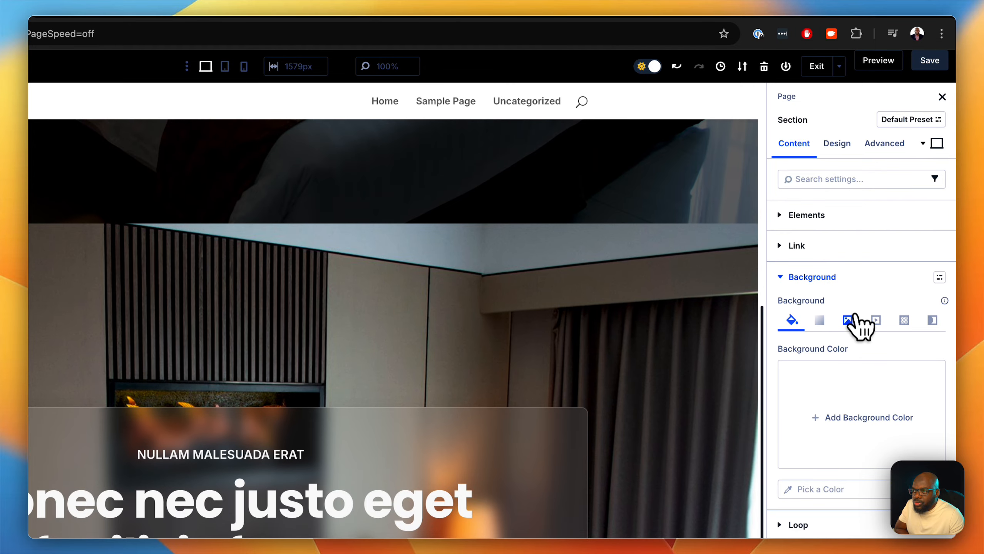
pyautogui.click(848, 320)
pyautogui.click(863, 406)
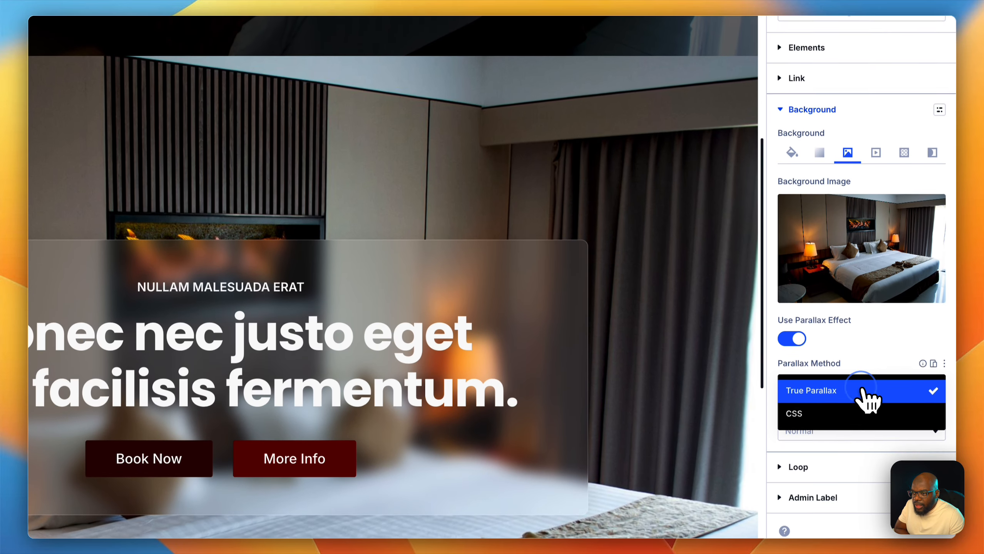
pyautogui.click(850, 411)
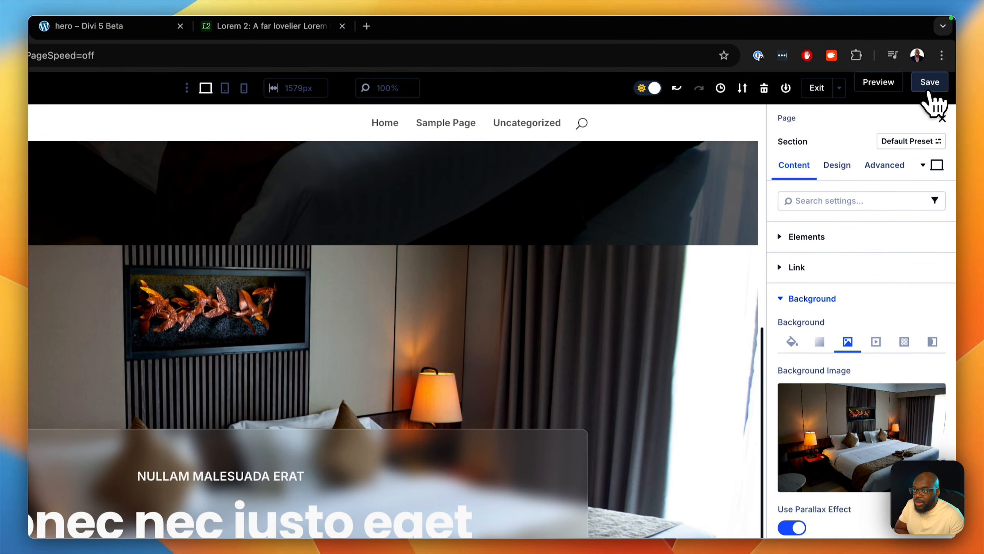
pyautogui.click(930, 85)
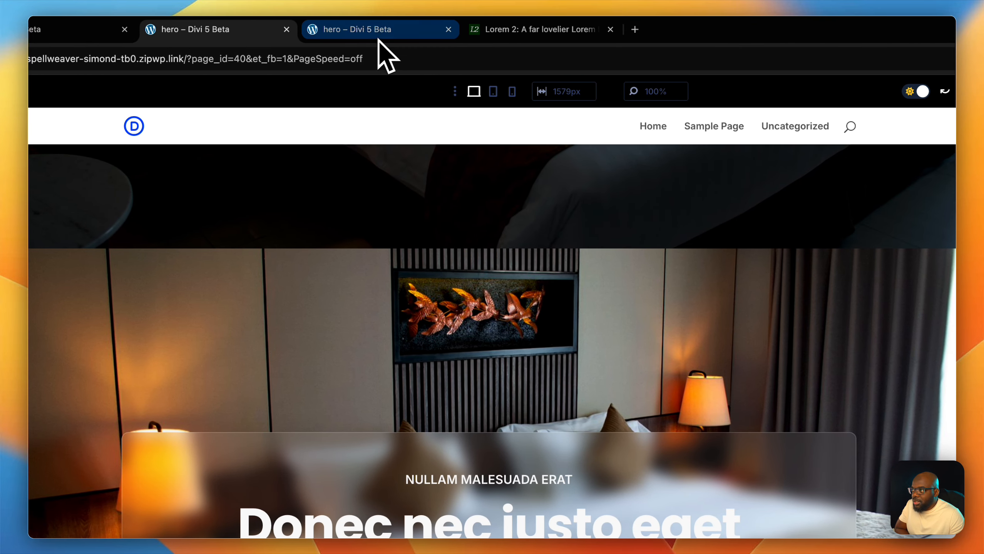
# - Reload the preview and scroll through the hero section to check the CSS parallax
pyautogui.click(381, 35)
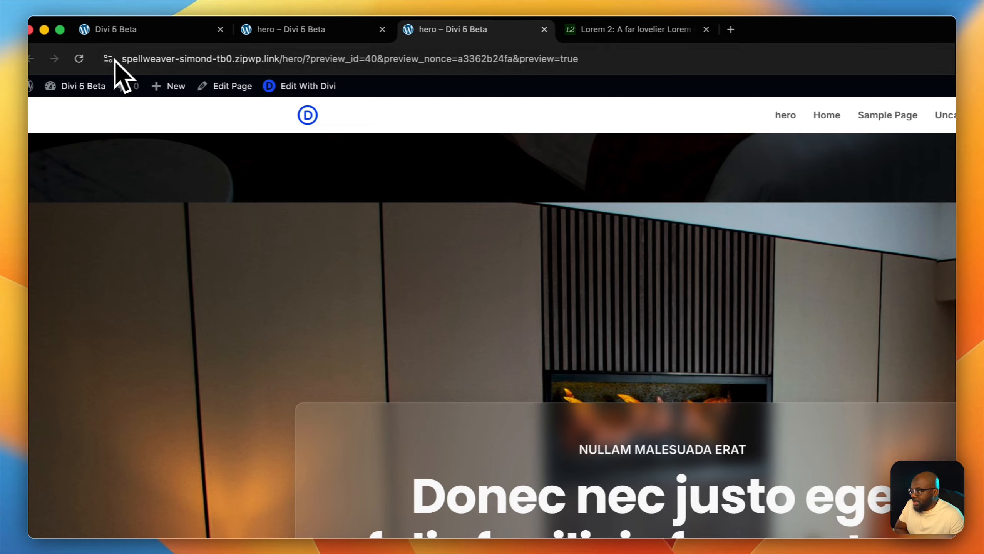
pyautogui.click(97, 62)
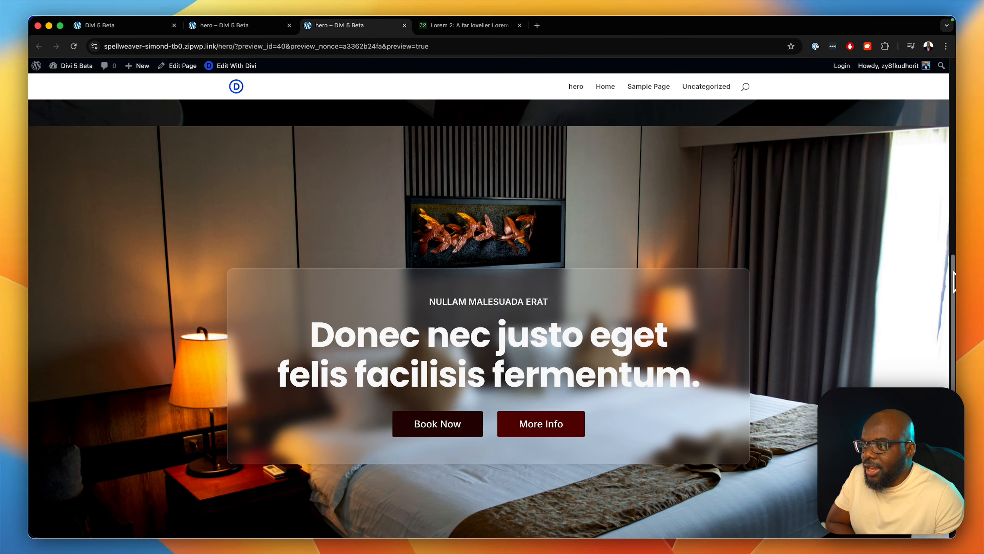
pyautogui.scroll(-8, 488, 271)
pyautogui.scroll(10, 952, 198)
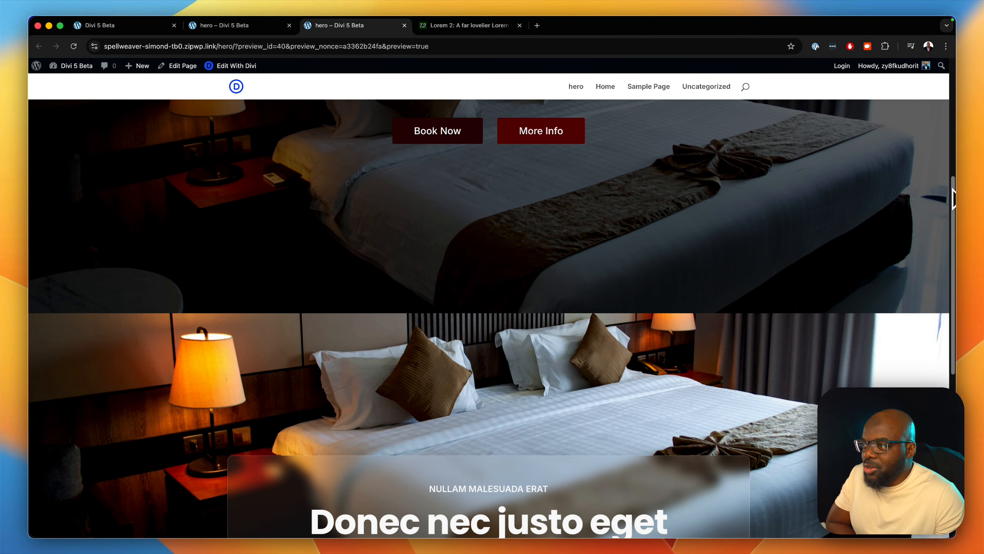
pyautogui.moveTo(952, 189); pyautogui.dragTo(949, 80)
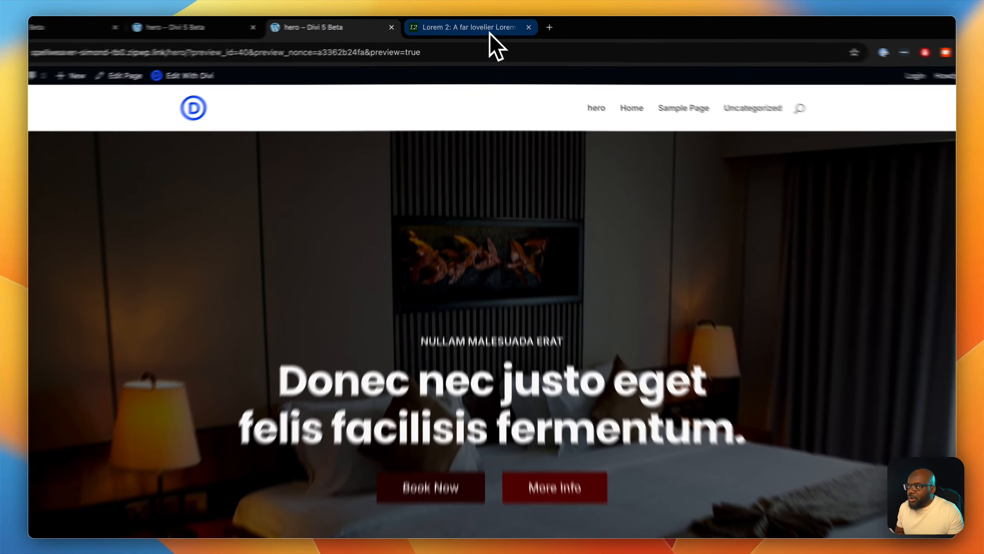
# - Open diviuniversity.com in the Lorem tab
pyautogui.click(489, 33)
pyautogui.click(491, 54)
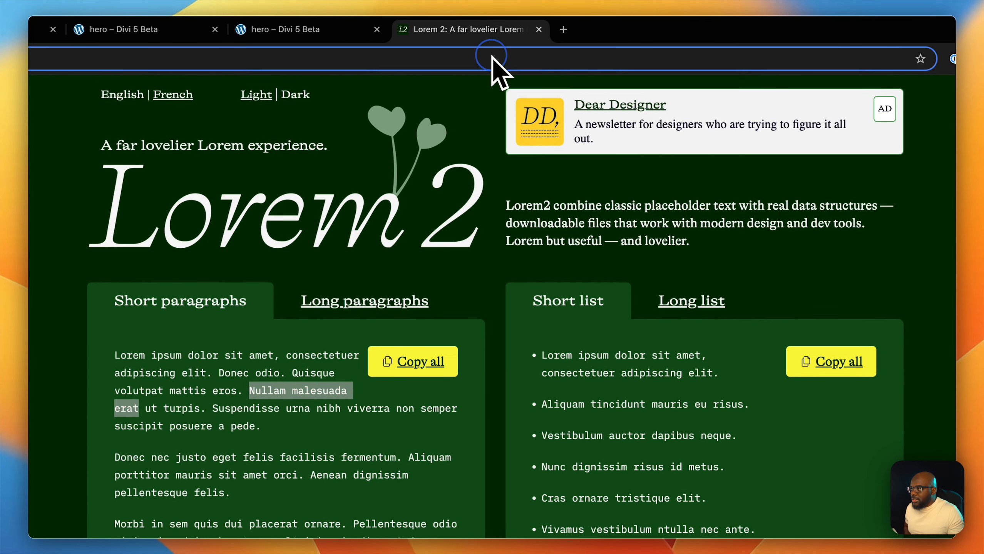
pyautogui.write('diviuniversity.com')
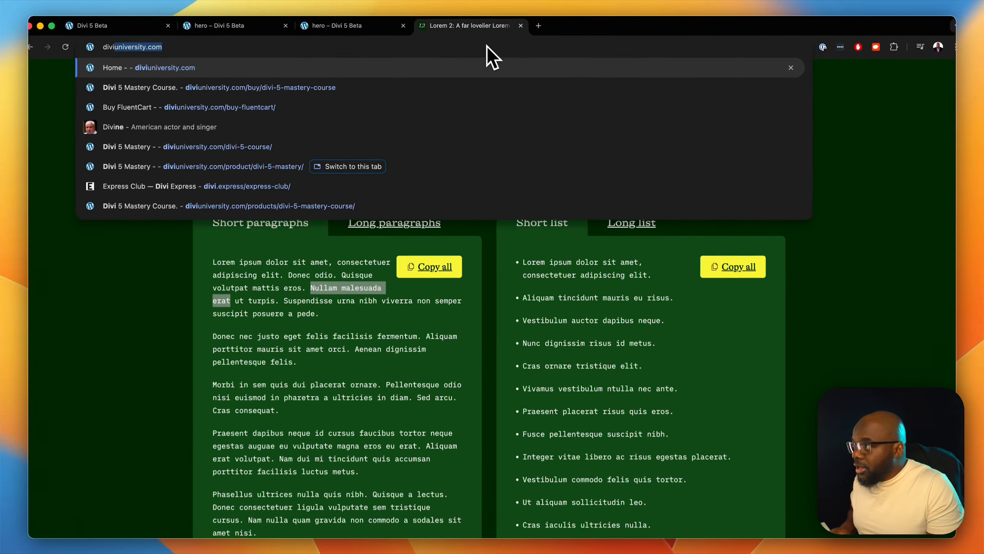
pyautogui.press('Return')
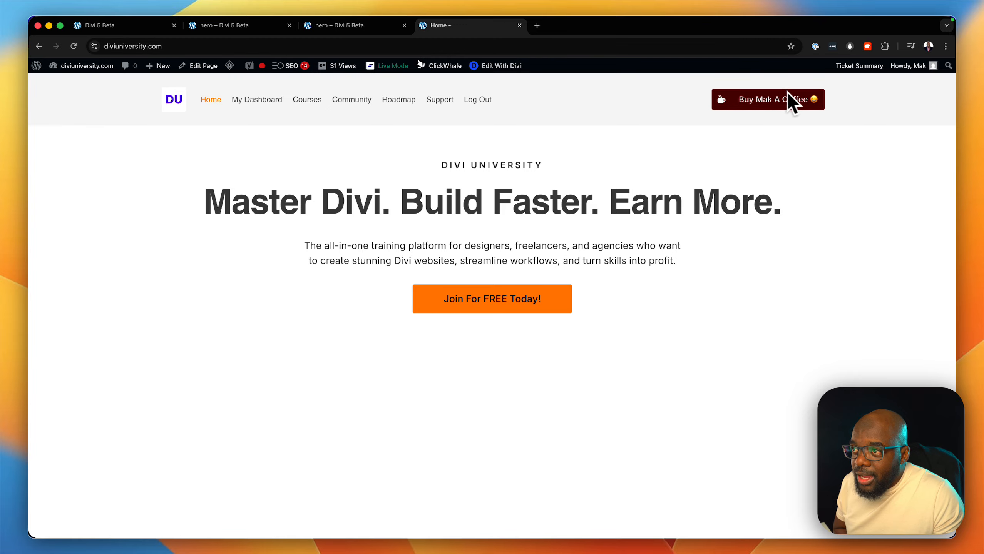